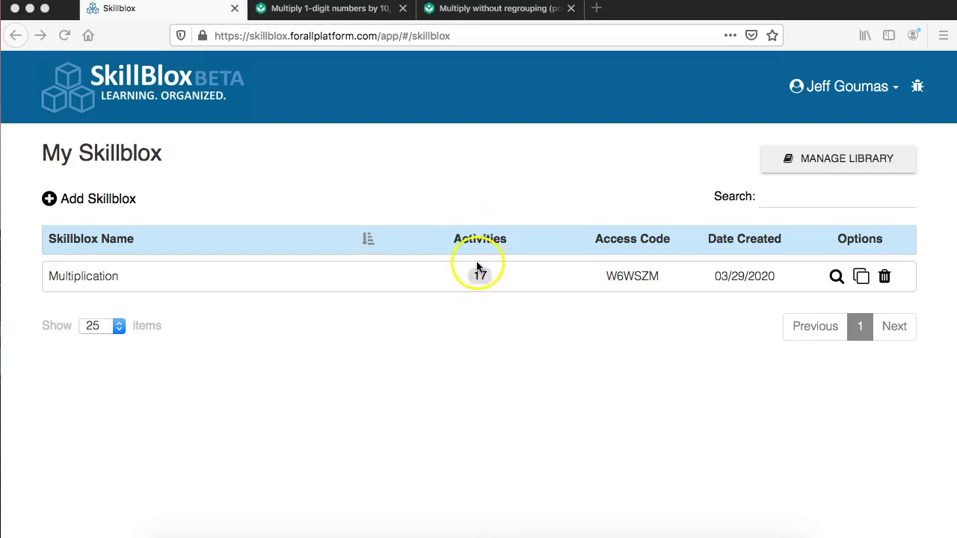
left_click(100, 277)
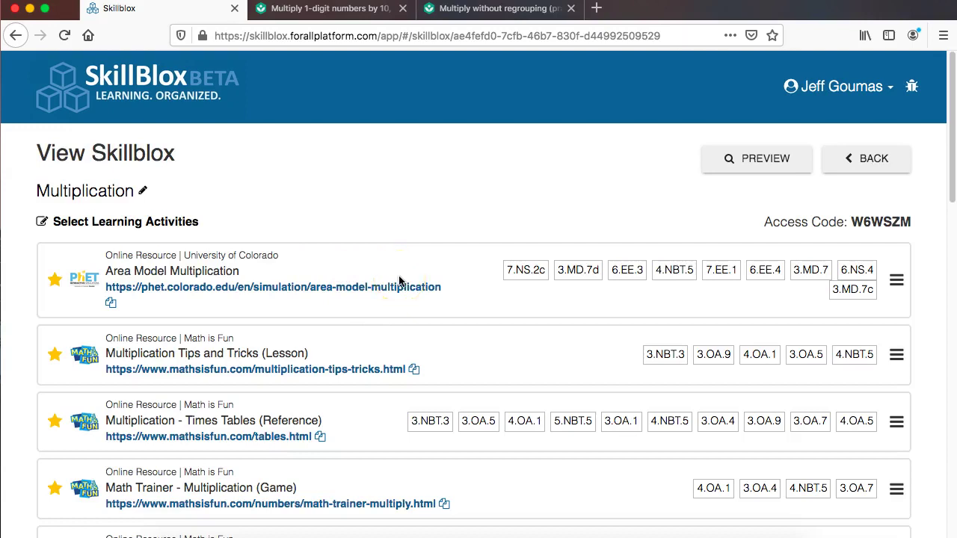
scroll(413, 261, "down", 2)
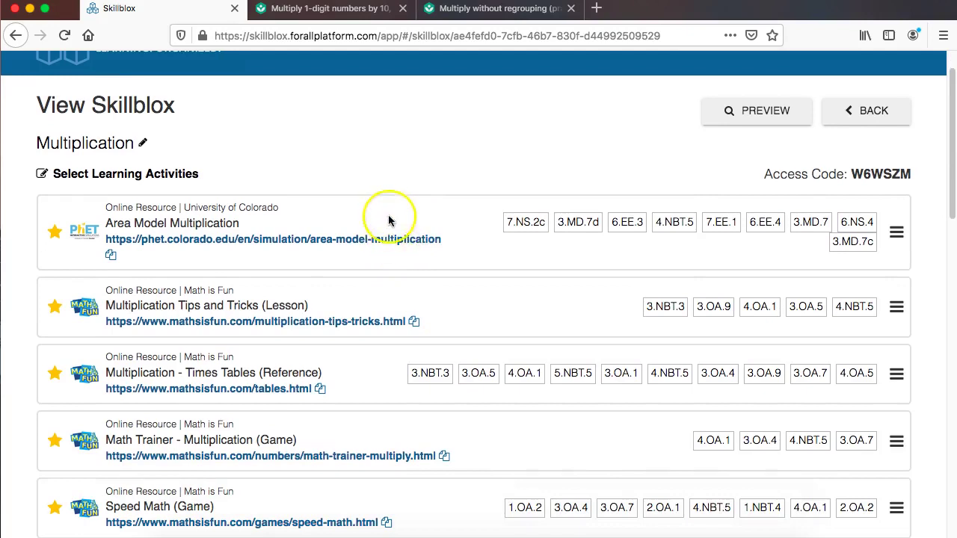
left_click(411, 285)
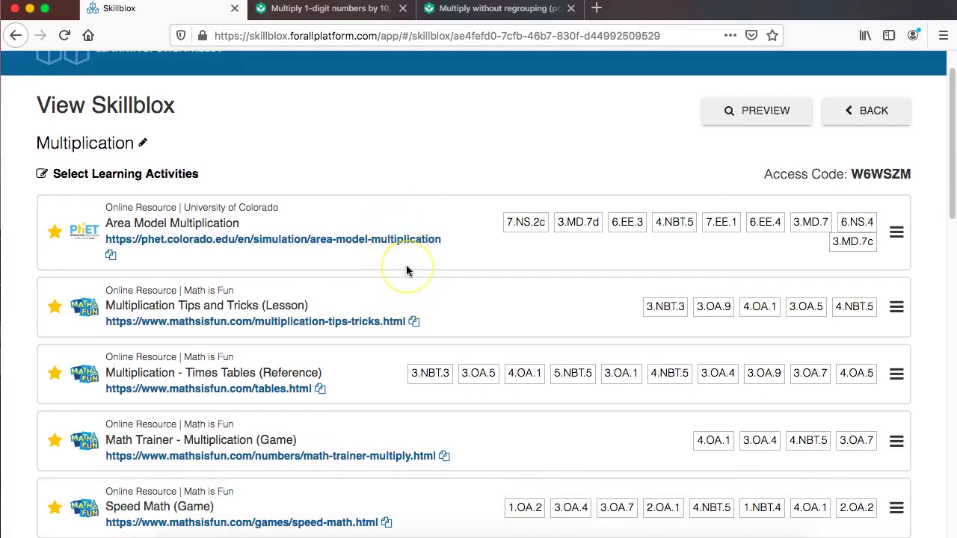
left_click(428, 256)
scroll(428, 257, "down", 2)
scroll(429, 259, "down", 3)
scroll(428, 259, "down", 5)
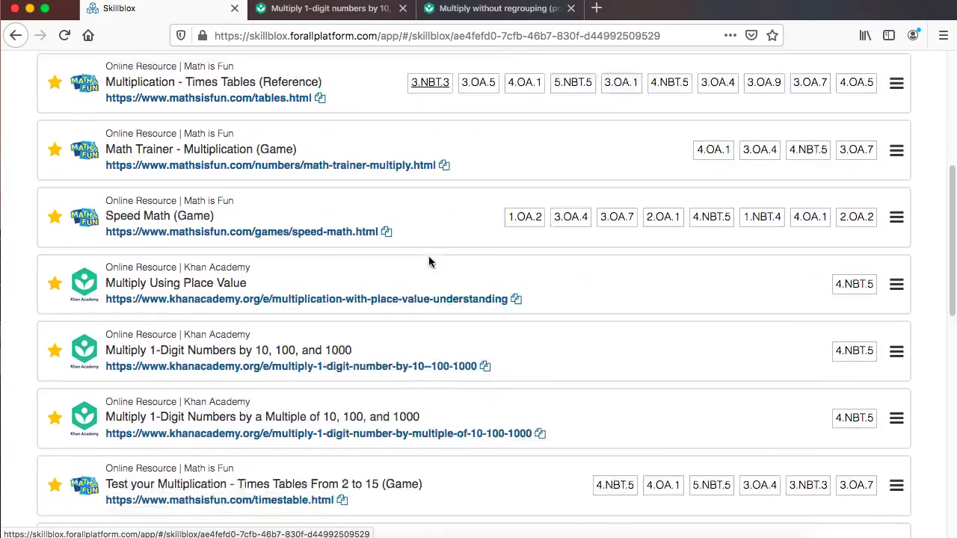
scroll(429, 260, "down", 2)
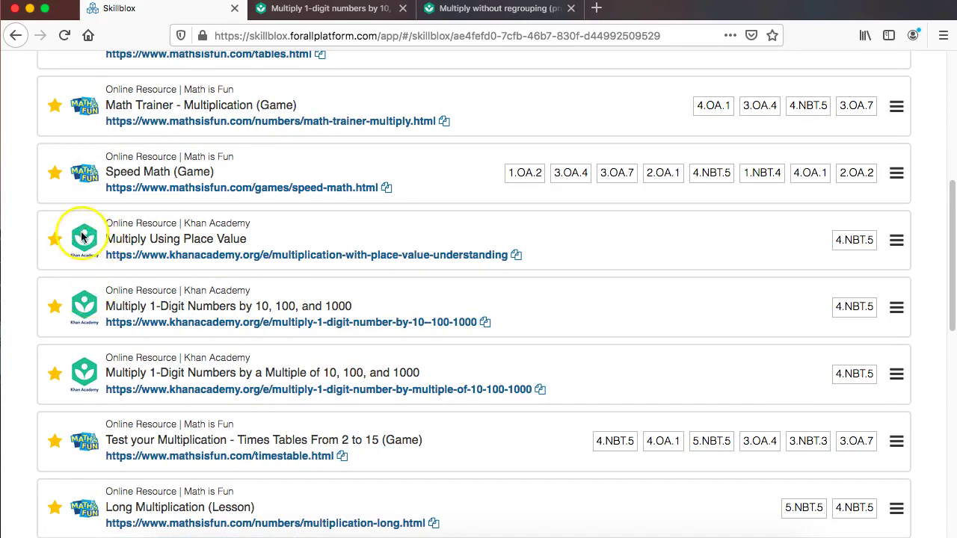
scroll(85, 238, "up", 1)
scroll(85, 238, "up", 2)
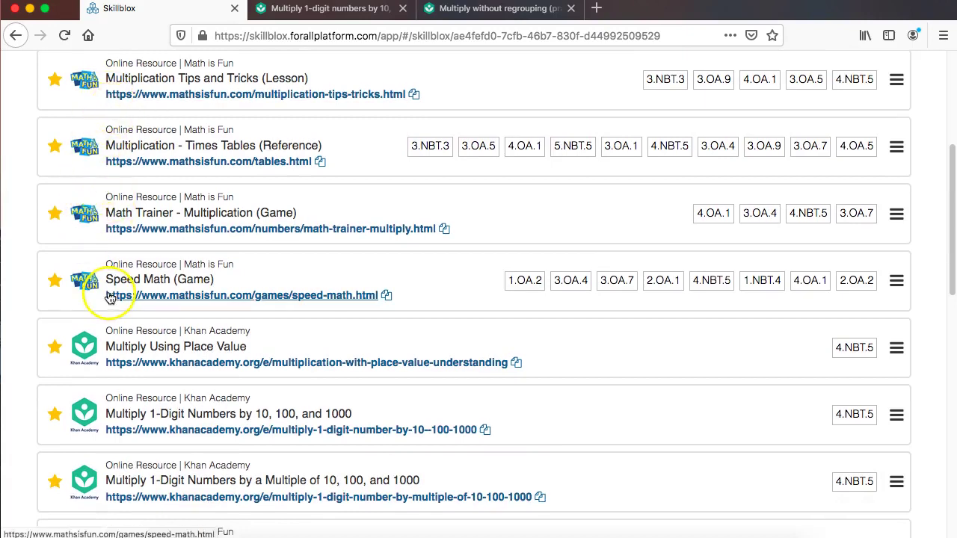
scroll(195, 270, "down", 3)
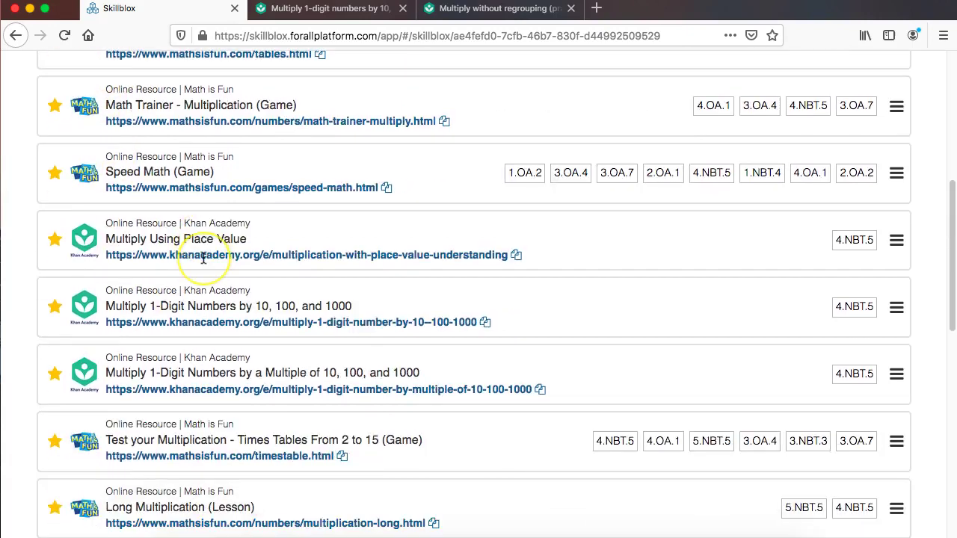
scroll(202, 262, "down", 4)
scroll(203, 258, "down", 1)
scroll(202, 257, "up", 7)
scroll(203, 258, "up", 7)
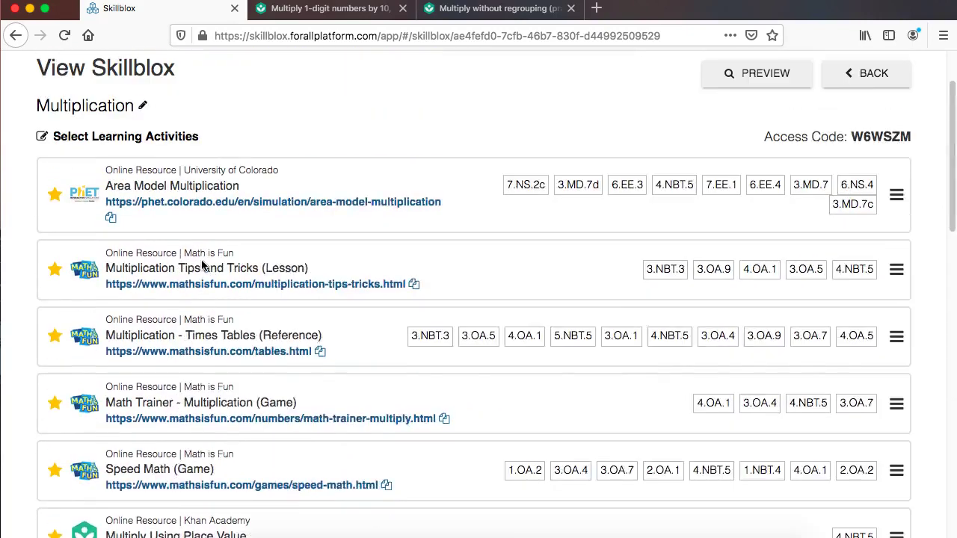
scroll(153, 252, "up", 1)
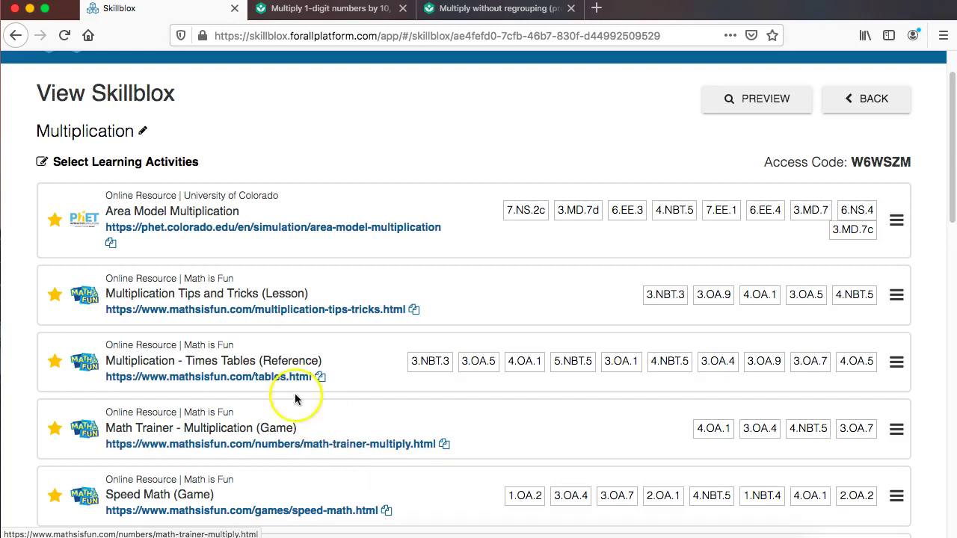
Step: Rename the skillblox from 'Multiplication' to 'Single-Digit Multiplication' and save the new name
left_click(124, 134)
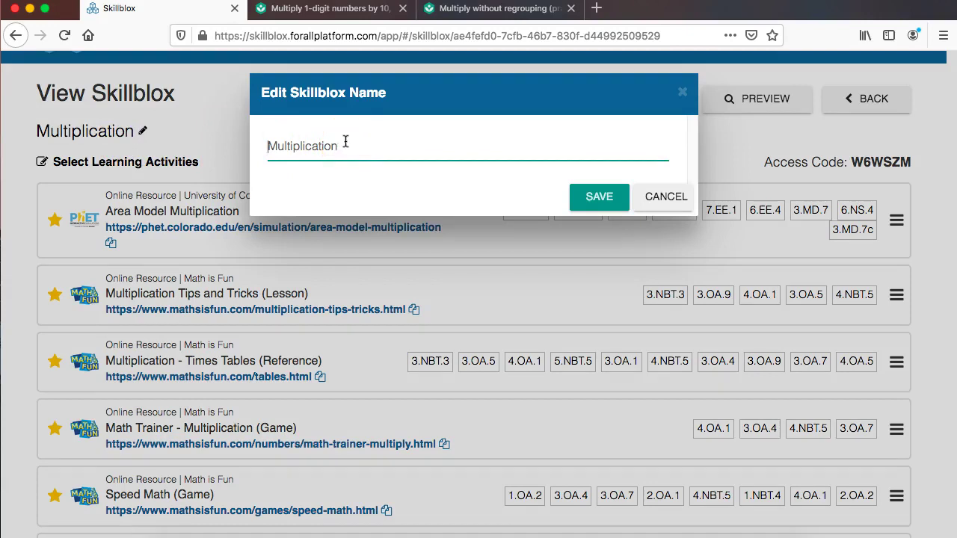
type("On")
key("BackSpace")
type("Digit")
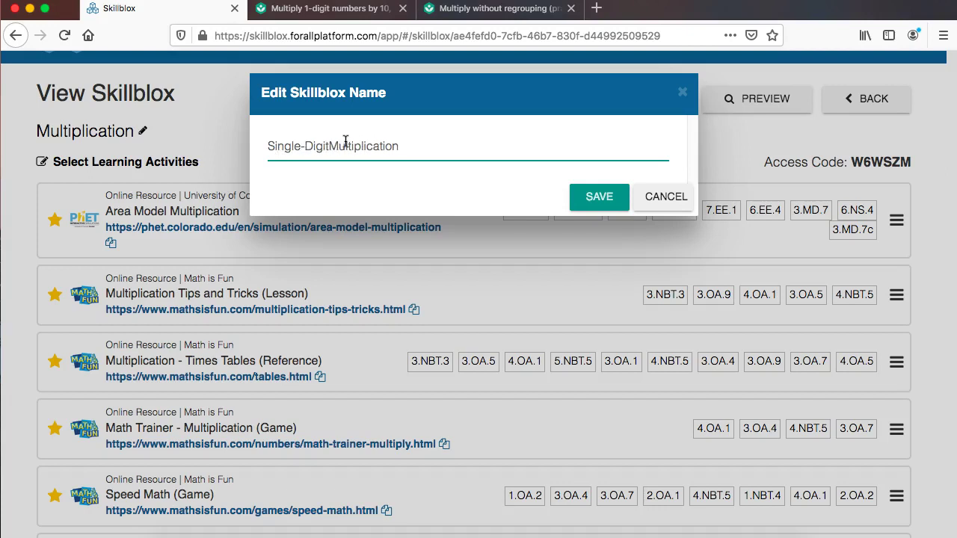
left_click(591, 197)
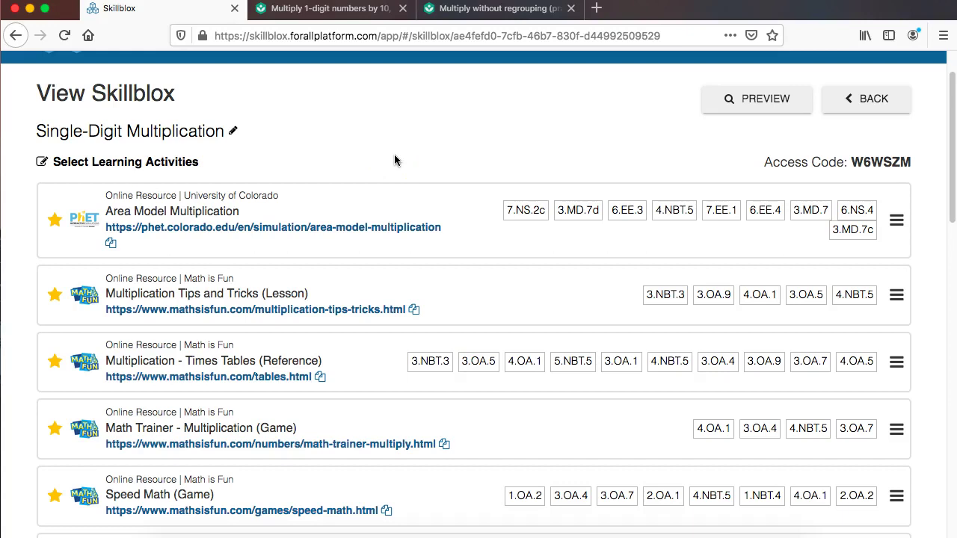
left_click(396, 136)
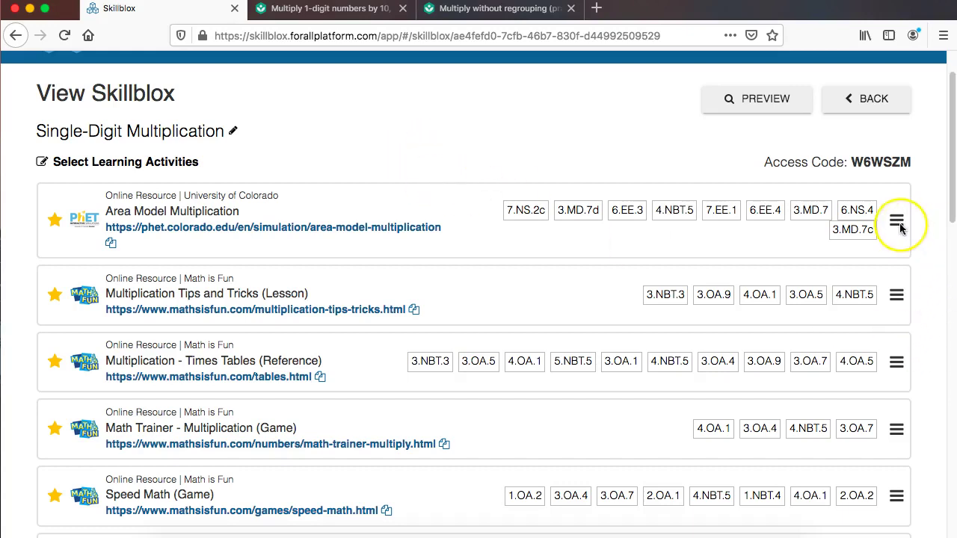
left_click_drag(897, 220, 897, 237)
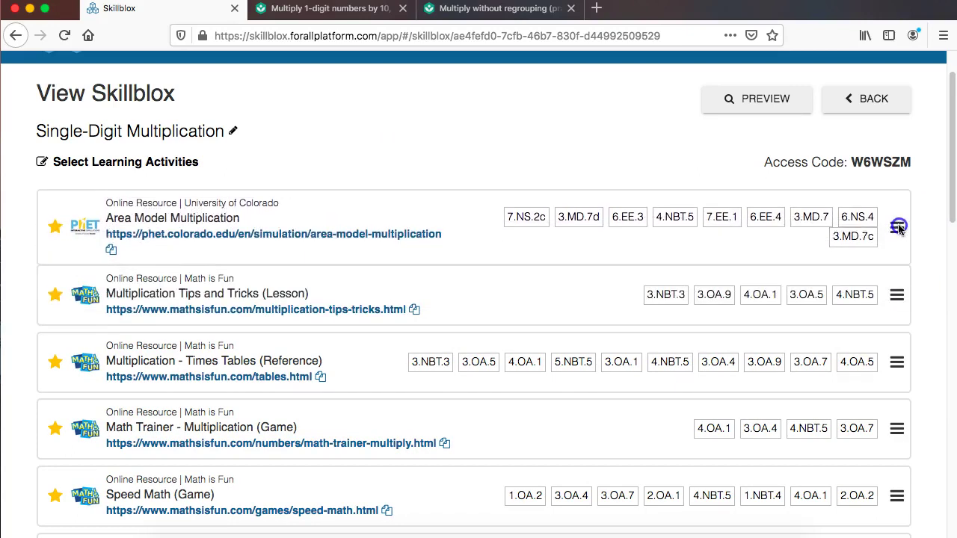
left_click_drag(898, 237, 877, 294)
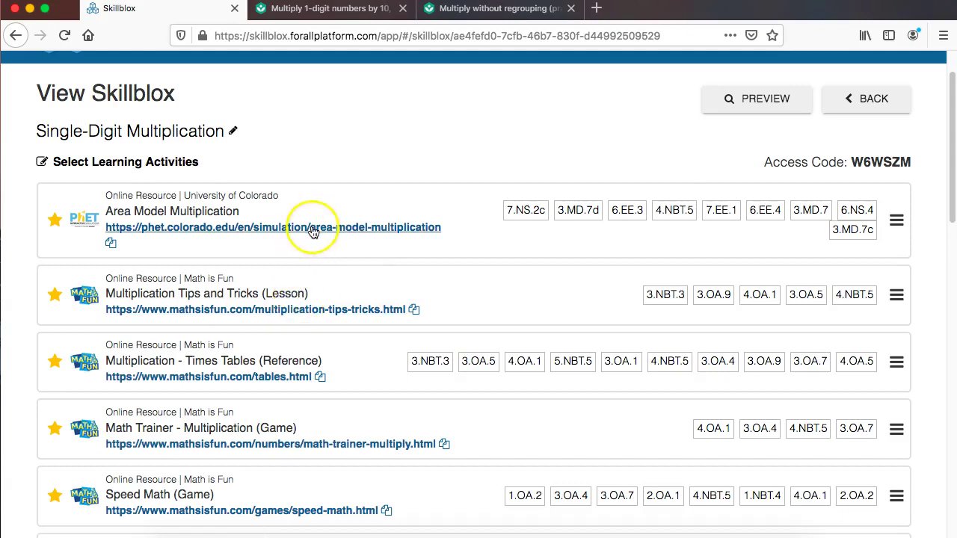
Step: Model products on the Area Model Explore screen, ending at 7 × 9 = 63, then return to Skillblox
left_click(313, 228)
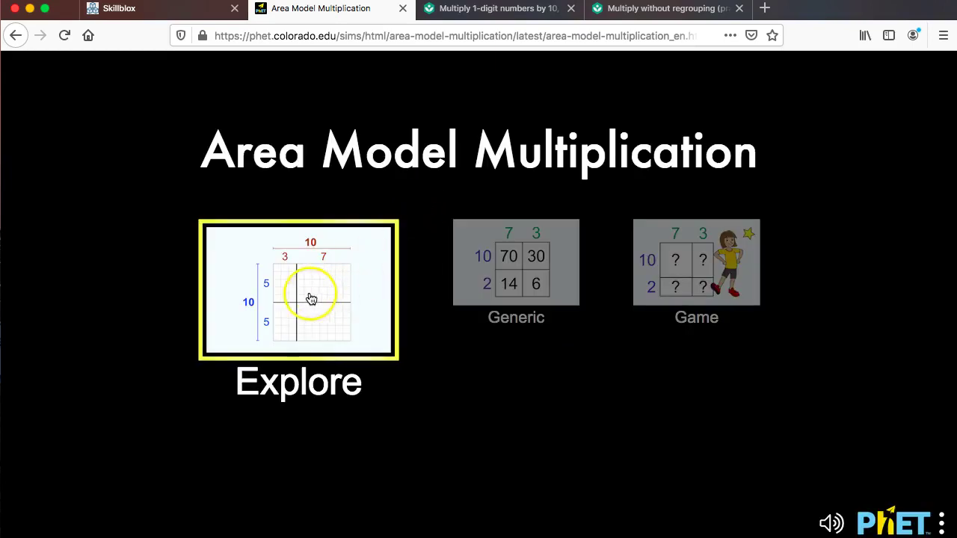
left_click(310, 296)
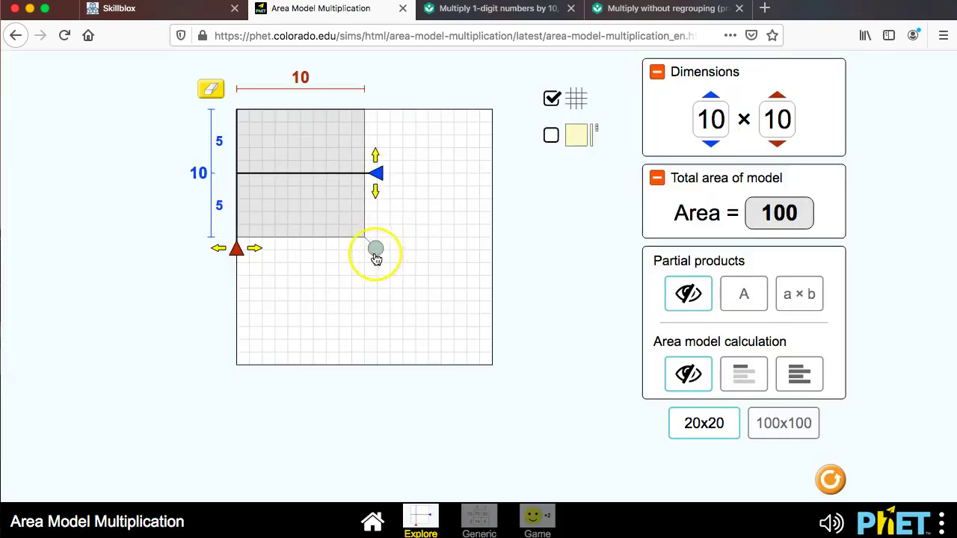
mouse_move(376, 250)
left_mouse_down()
mouse_move(425, 277)
mouse_move(359, 203)
mouse_move(456, 189)
mouse_move(318, 184)
mouse_move(382, 184)
mouse_move(351, 184)
left_mouse_up()
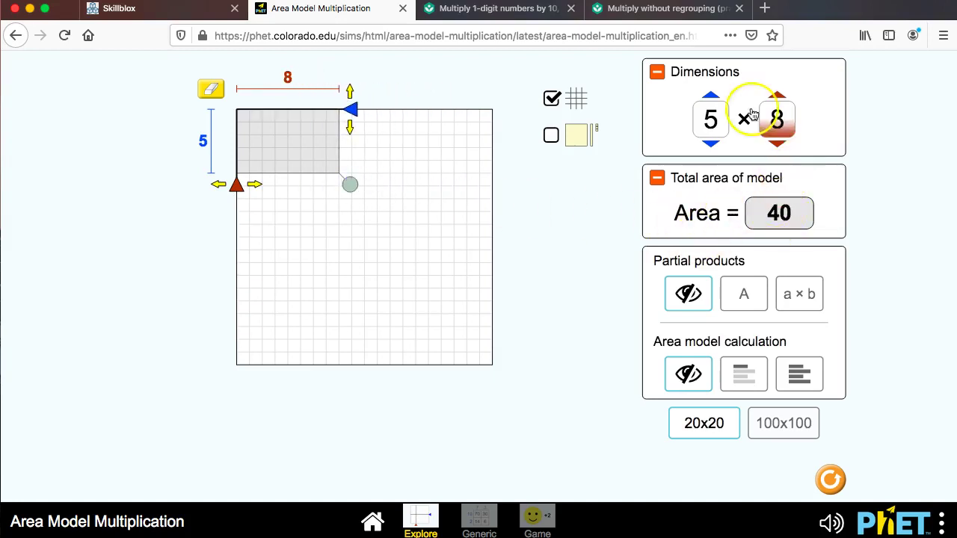
mouse_move(351, 186)
left_mouse_down()
mouse_move(363, 235)
mouse_move(389, 271)
mouse_move(336, 194)
mouse_move(370, 196)
mouse_move(364, 183)
mouse_move(333, 181)
mouse_move(364, 226)
mouse_move(389, 222)
mouse_move(366, 216)
left_mouse_up()
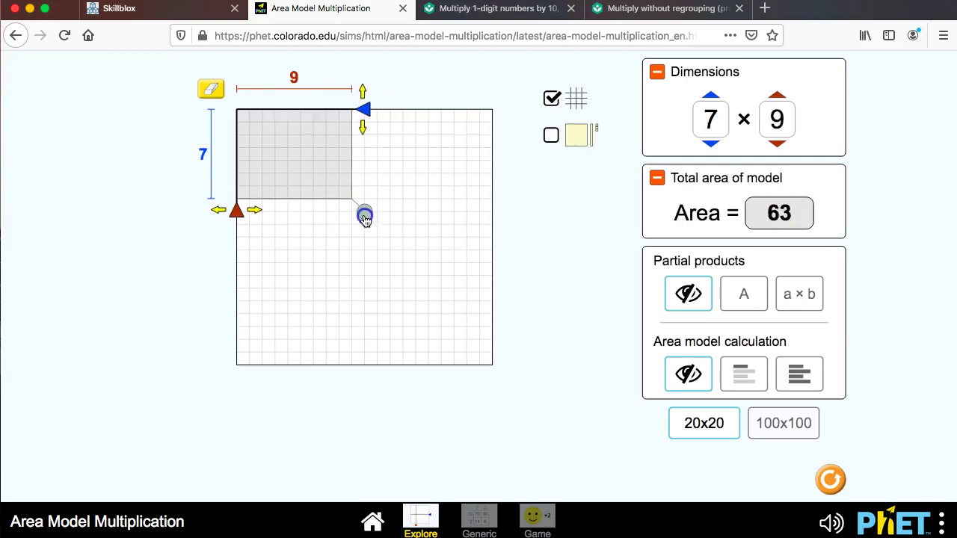
left_click(177, 15)
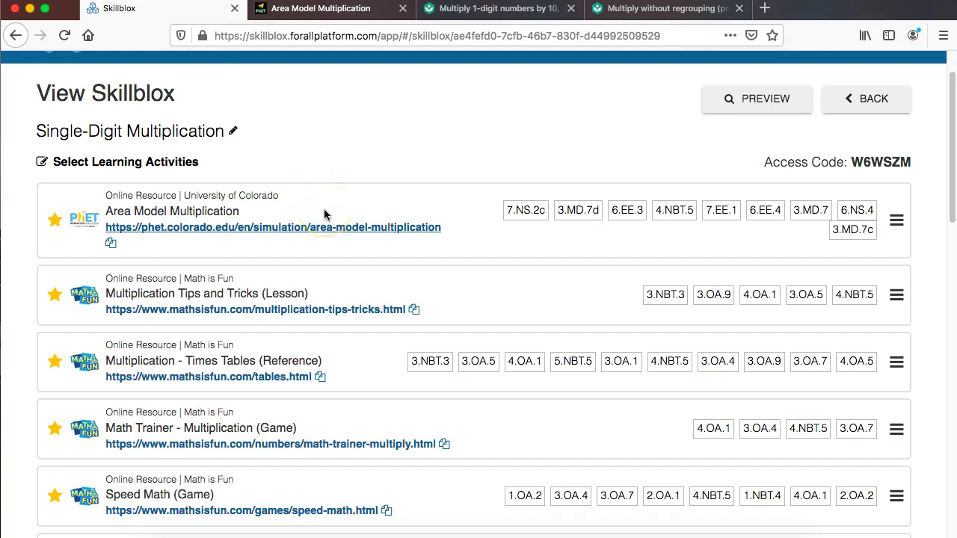
Step: Open the Multiplication Tips and Tricks lesson from the activity list
scroll(325, 214, "down", 2)
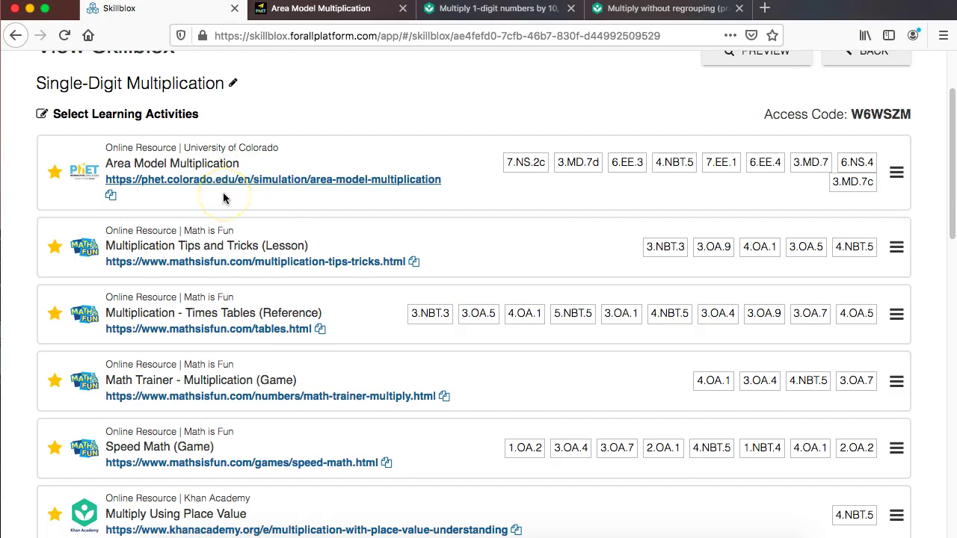
scroll(223, 198, "down", 2)
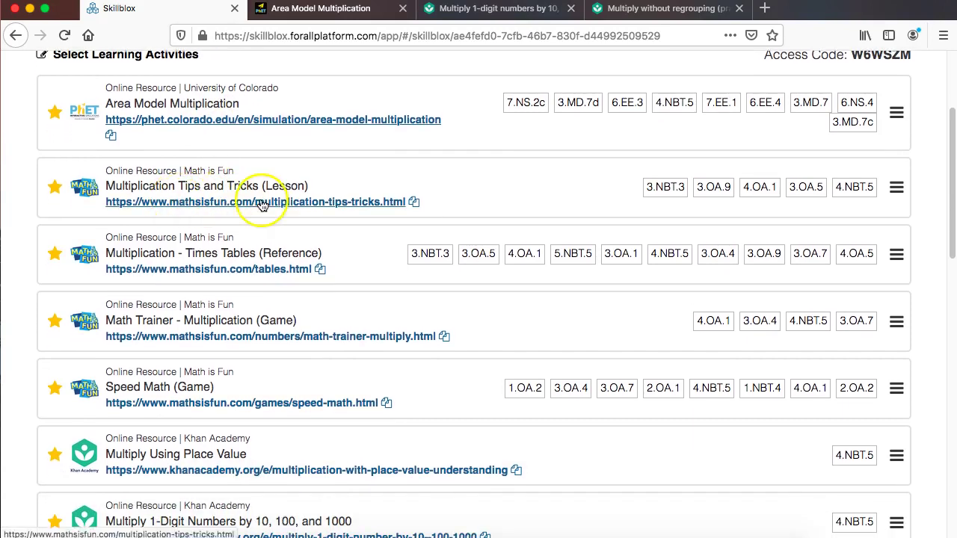
left_click(260, 213)
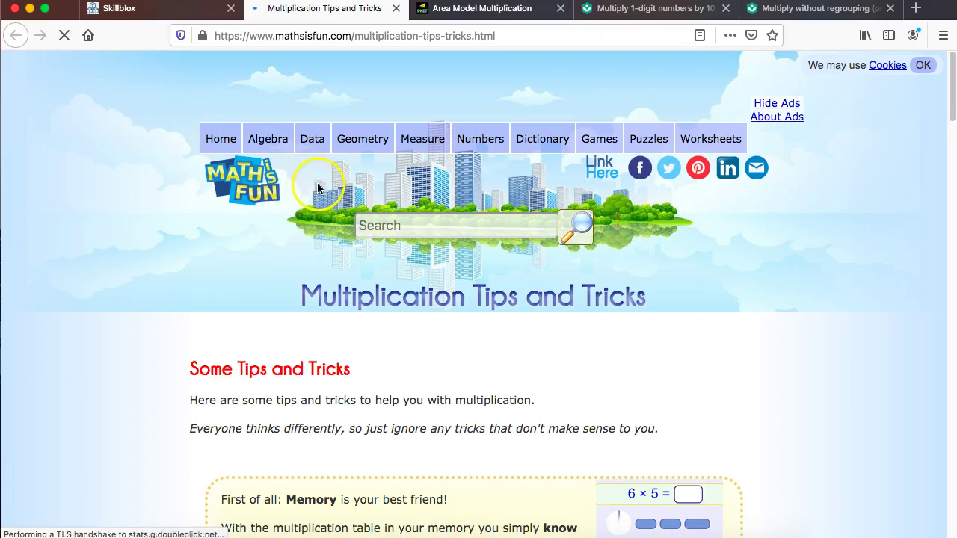
Step: Read through the twin-fact trick and tricks by number, ending back at The Best Trick
scroll(326, 191, "down", 2)
scroll(327, 194, "down", 3)
scroll(326, 194, "down", 2)
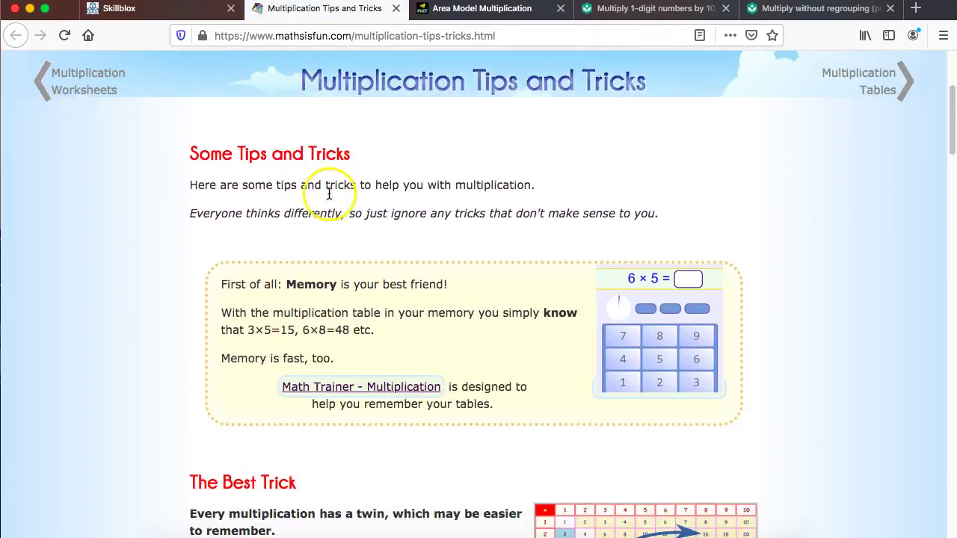
scroll(329, 196, "down", 2)
scroll(331, 200, "down", 1)
scroll(331, 201, "down", 2)
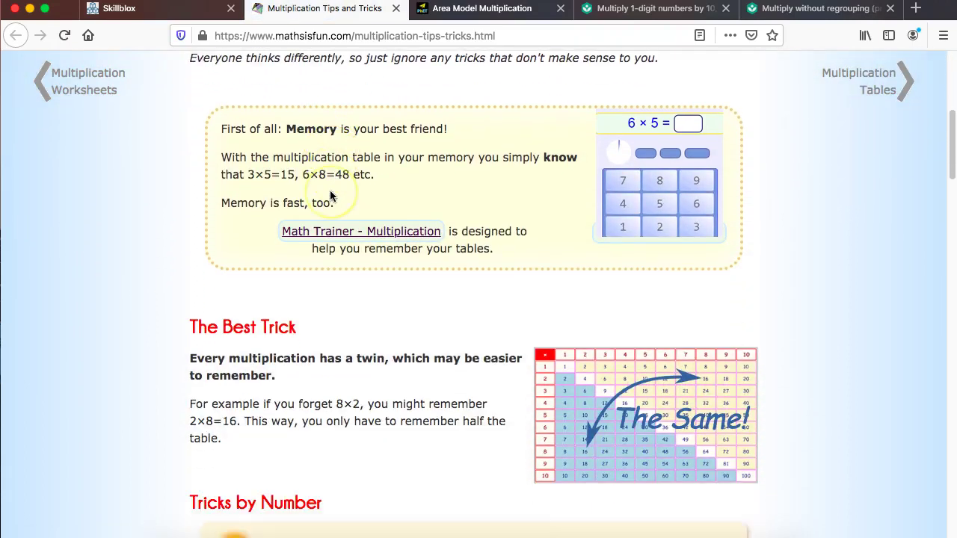
scroll(330, 199, "down", 2)
scroll(329, 197, "down", 1)
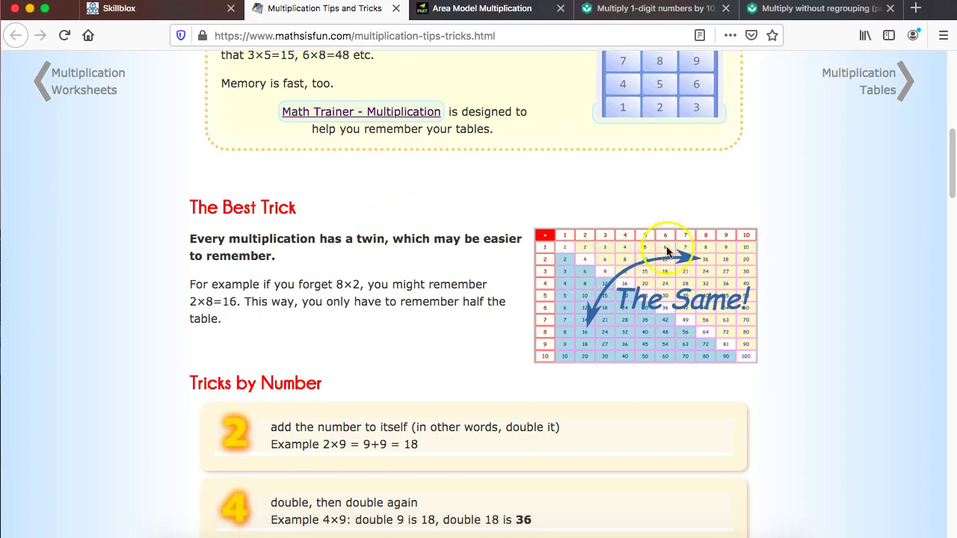
scroll(526, 260, "down", 1)
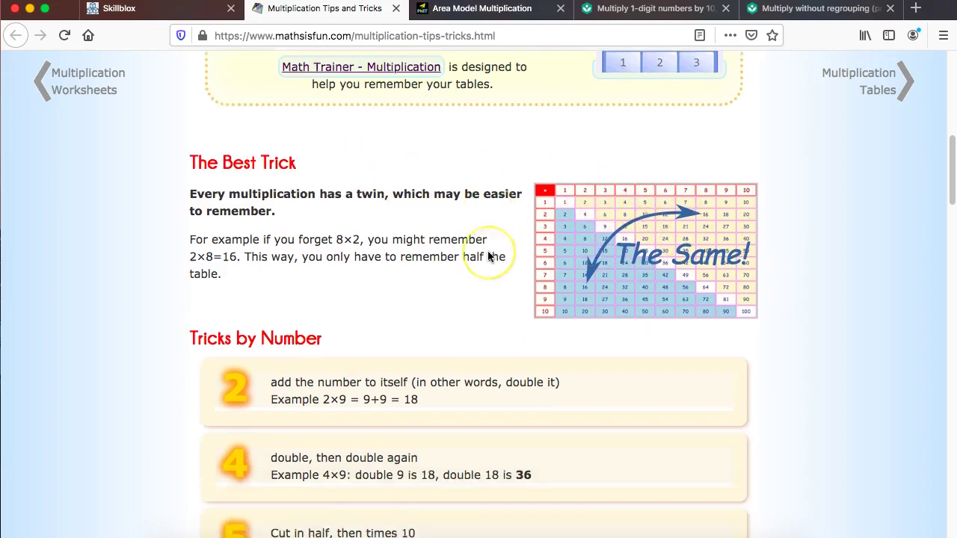
scroll(489, 258, "down", 2)
scroll(449, 254, "down", 4)
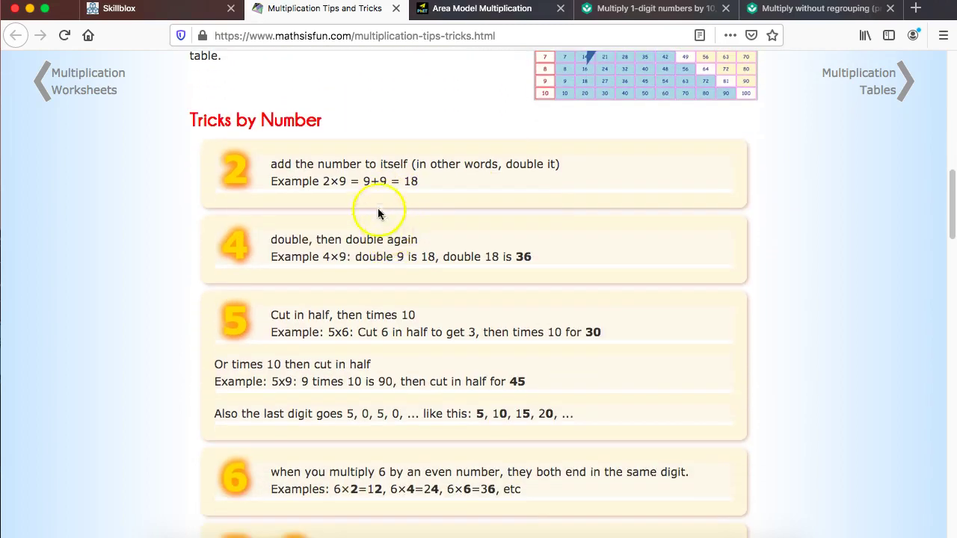
scroll(371, 209, "down", 2)
scroll(372, 212, "down", 1)
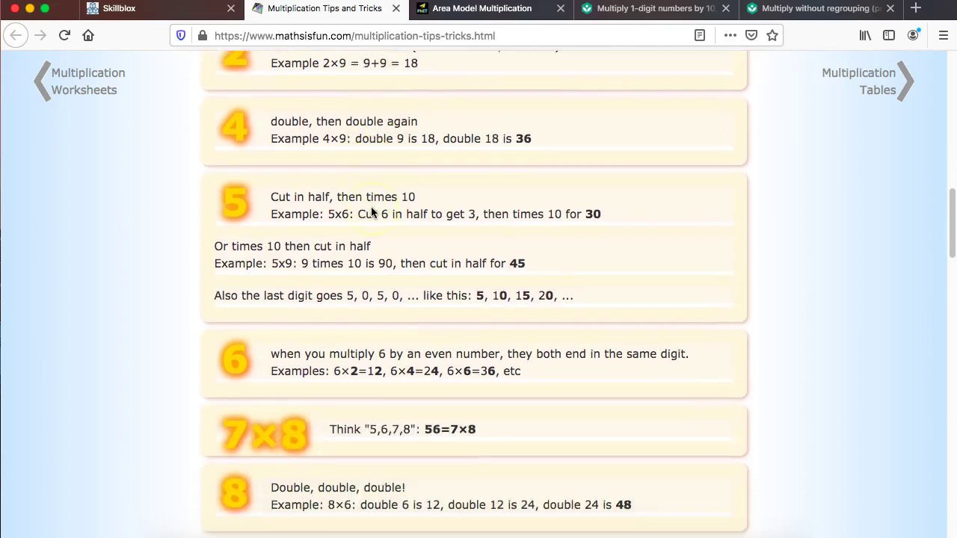
scroll(372, 212, "down", 2)
scroll(371, 212, "down", 1)
scroll(372, 212, "down", 2)
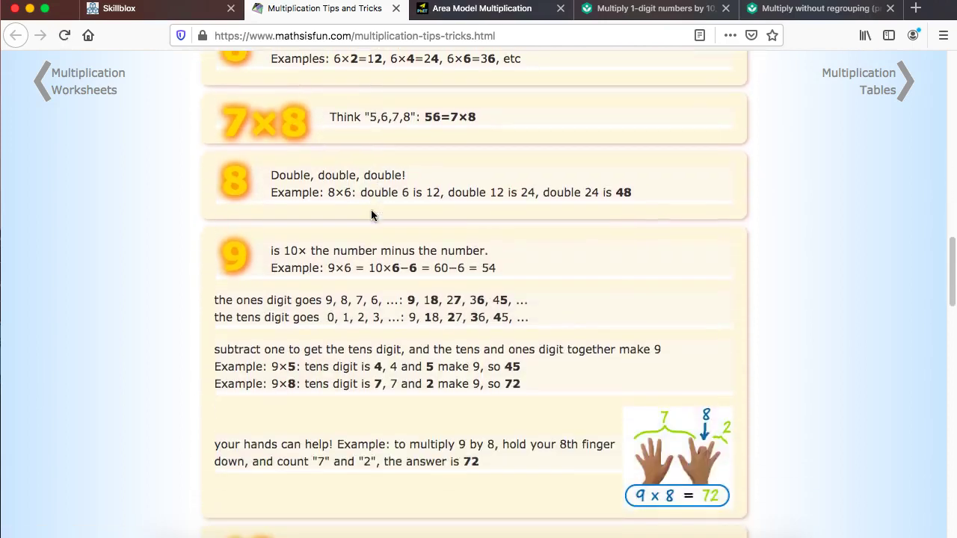
scroll(371, 209, "up", 5)
scroll(370, 210, "up", 5)
left_click(368, 12)
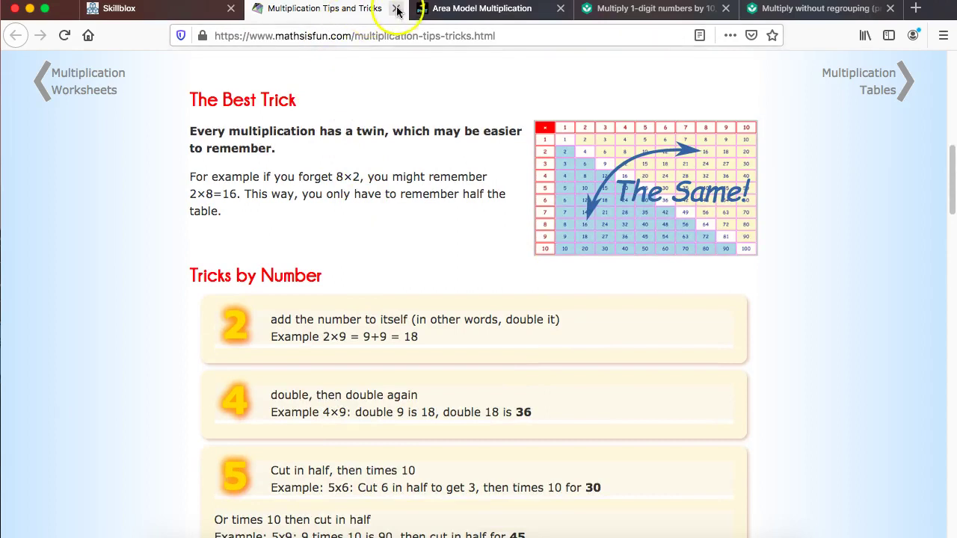
Step: Open Math Trainer – Multiplication in place of the tips lesson, keeping workout time at 5 Mins
left_click(396, 8)
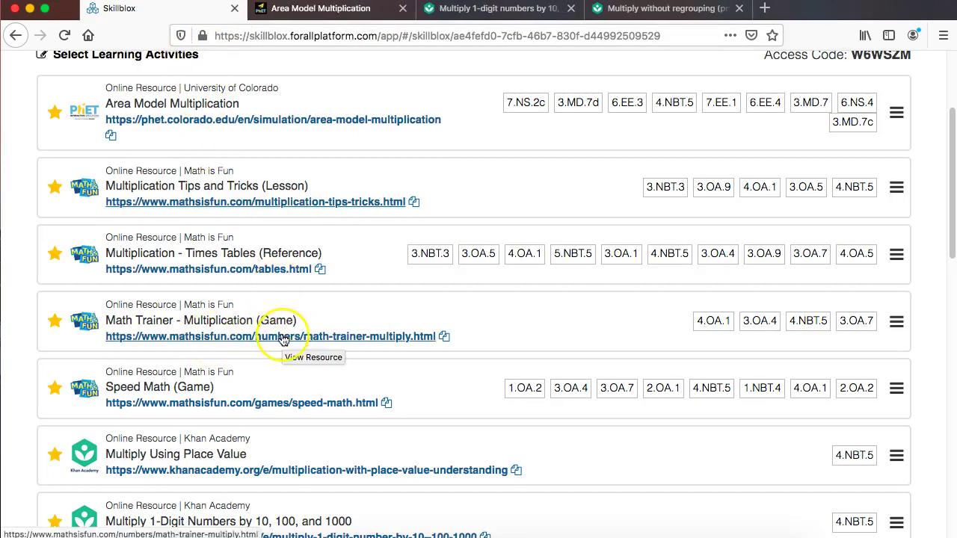
left_click(252, 337)
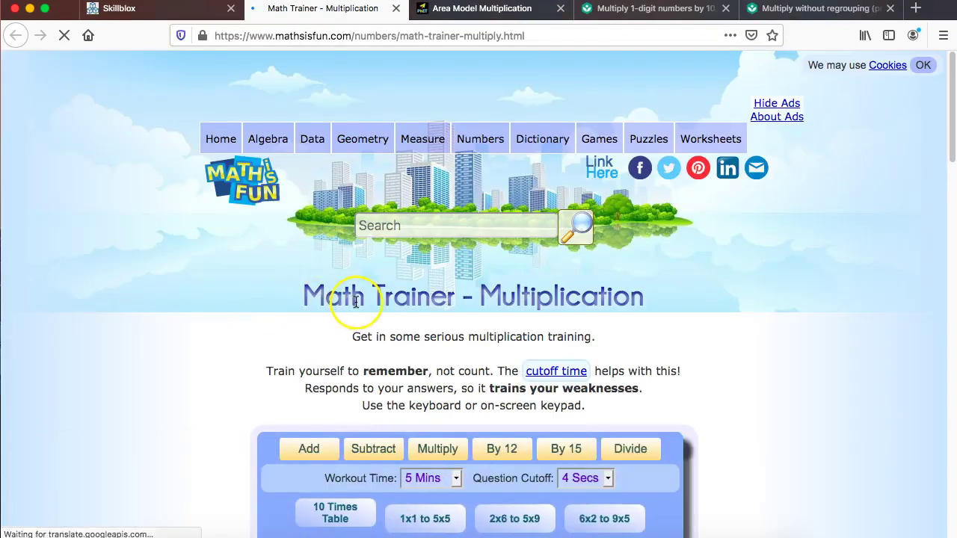
scroll(406, 305, "down", 2)
scroll(342, 277, "down", 5)
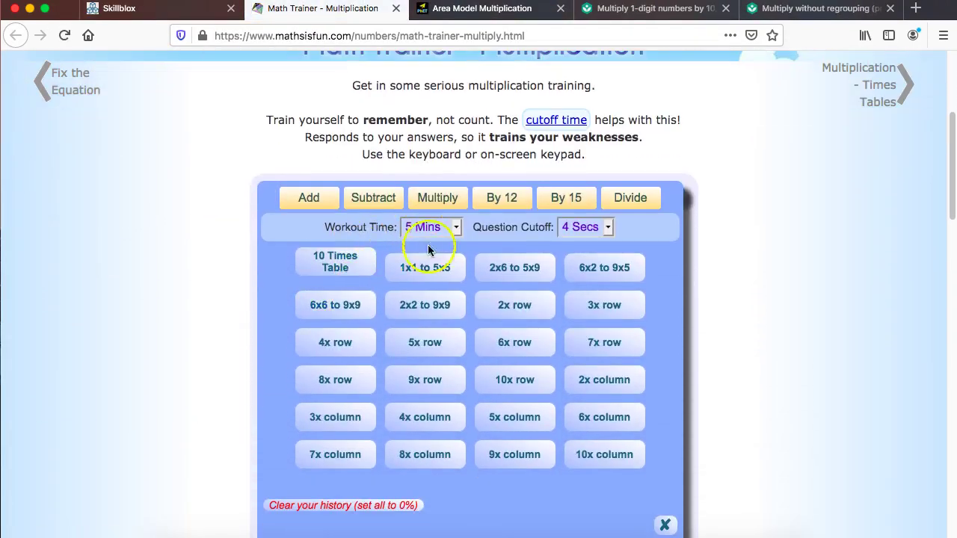
scroll(423, 205, "up", 2)
scroll(422, 224, "down", 3)
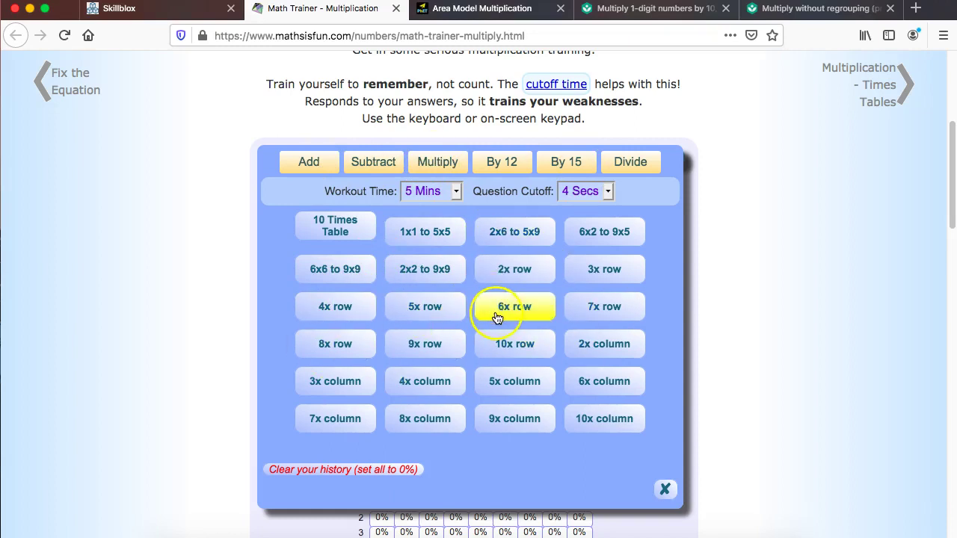
scroll(493, 315, "up", 2)
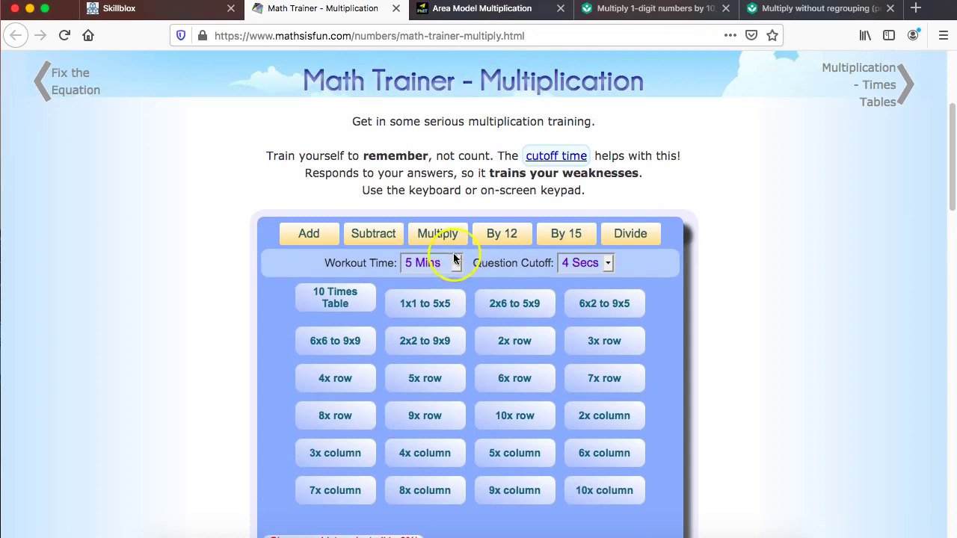
left_click(456, 263)
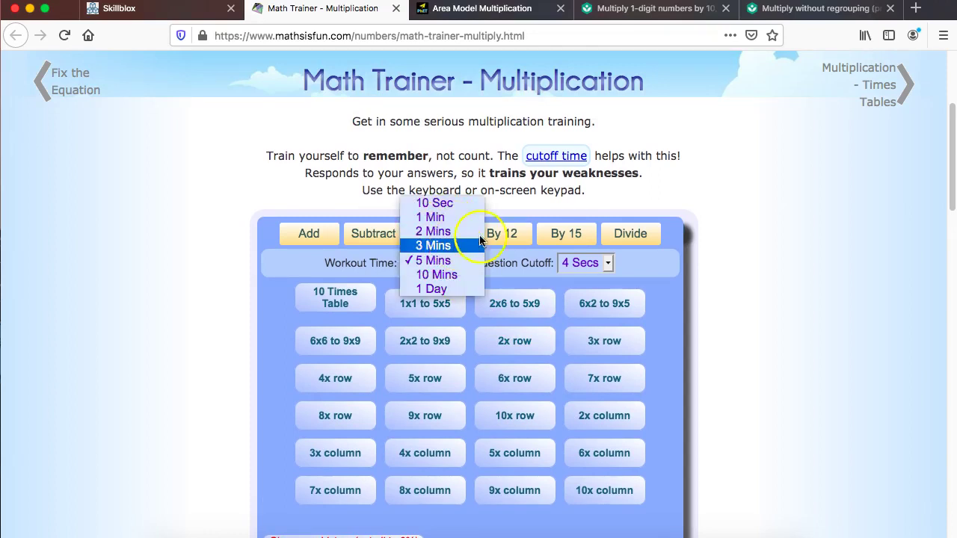
left_click(777, 224)
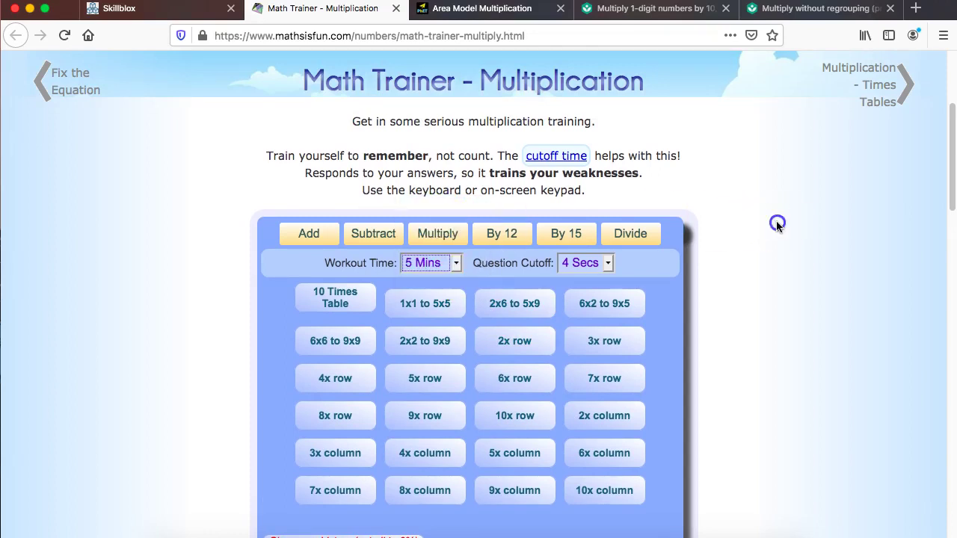
Step: Back in SkillBlox, unstar Test your Multiplication, Long Multiplication (Lesson) and Multiply with Regrouping
left_click(177, 9)
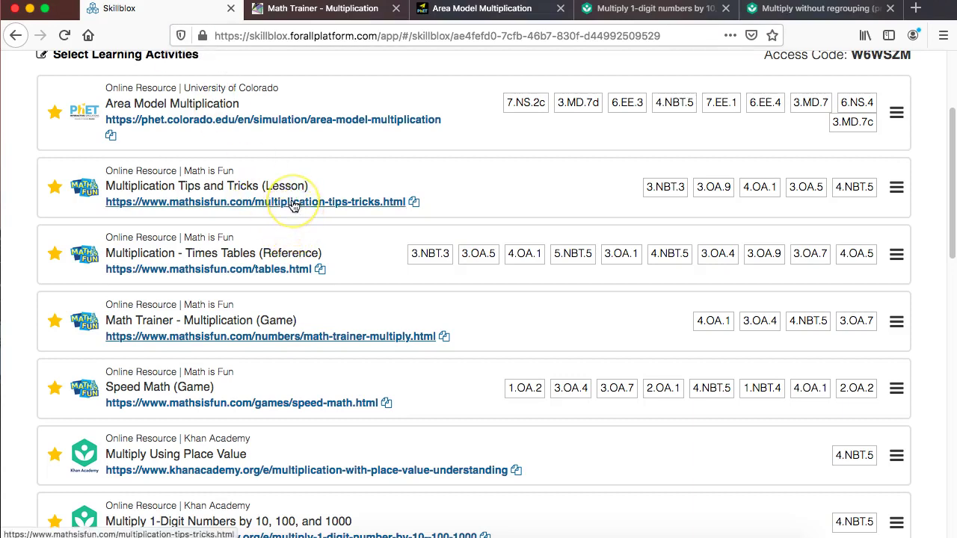
scroll(296, 213, "down", 3)
scroll(293, 205, "down", 3)
scroll(293, 205, "down", 2)
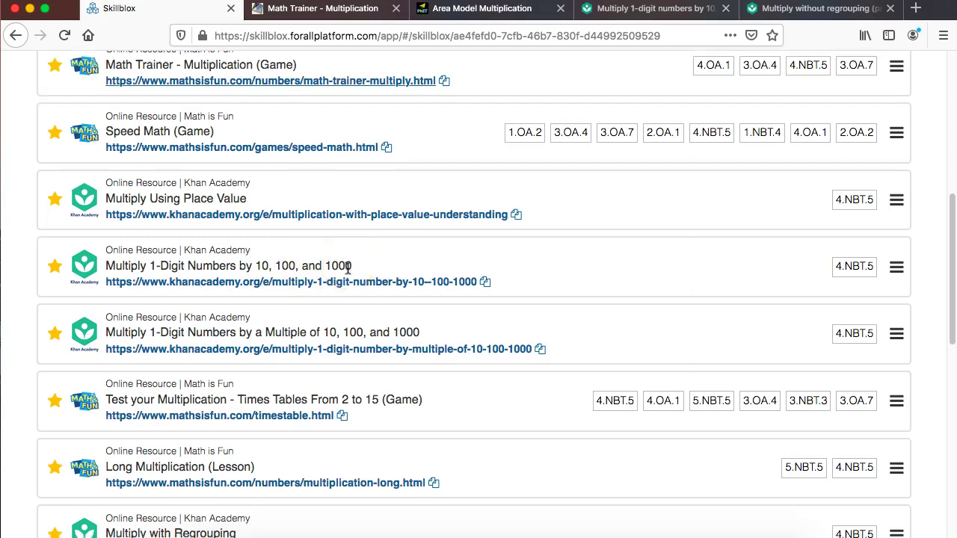
scroll(347, 268, "down", 2)
scroll(347, 268, "down", 1)
scroll(347, 268, "down", 1)
scroll(347, 268, "down", 2)
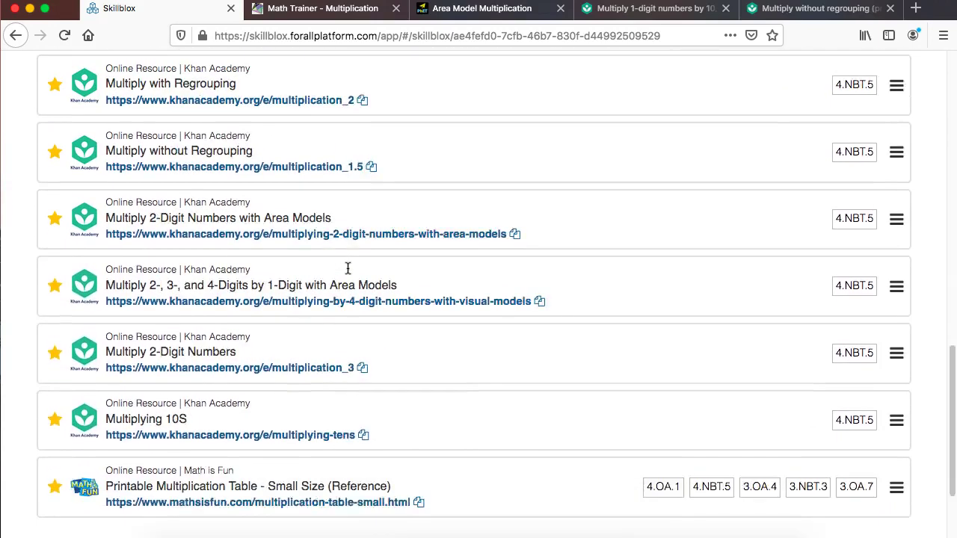
scroll(347, 269, "down", 1)
scroll(348, 268, "up", 1)
scroll(348, 268, "up", 3)
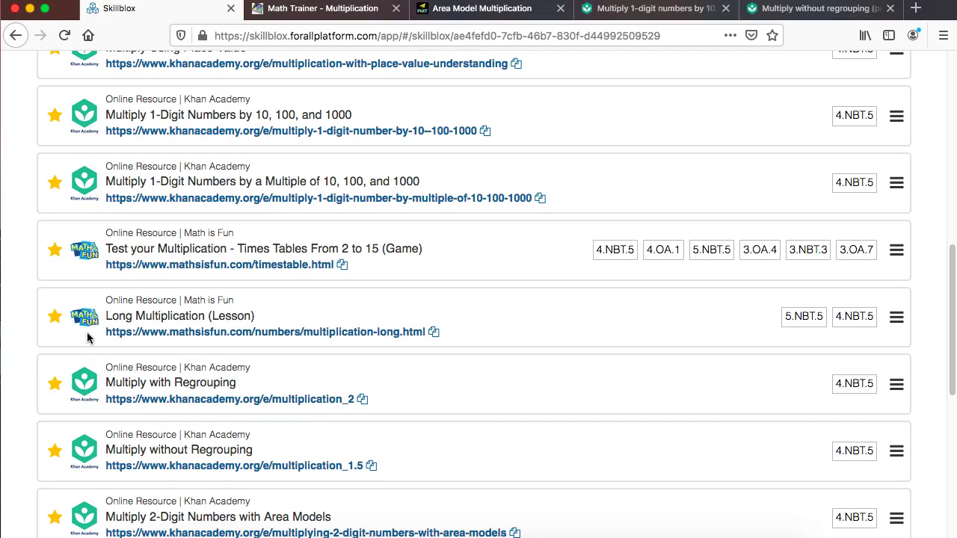
left_click(55, 251)
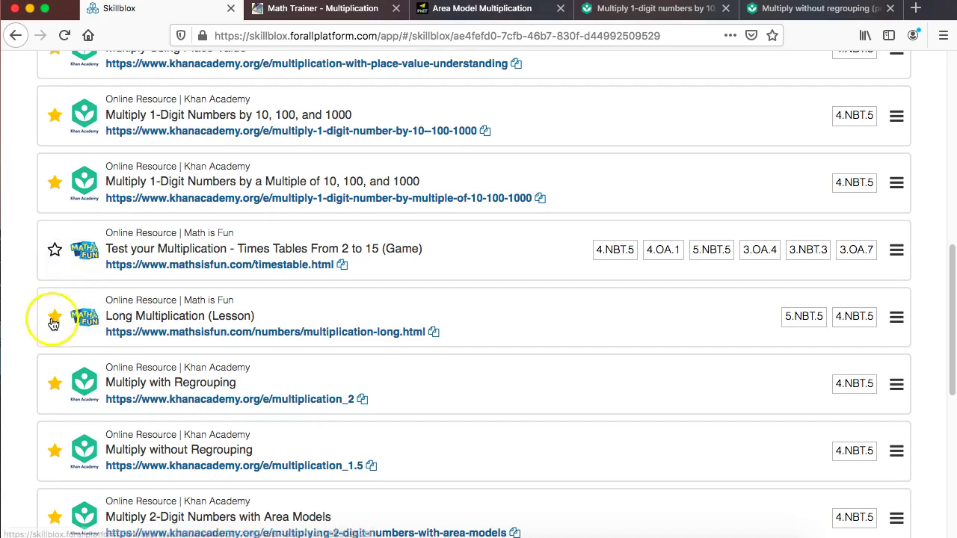
left_click(53, 317)
left_click(53, 384)
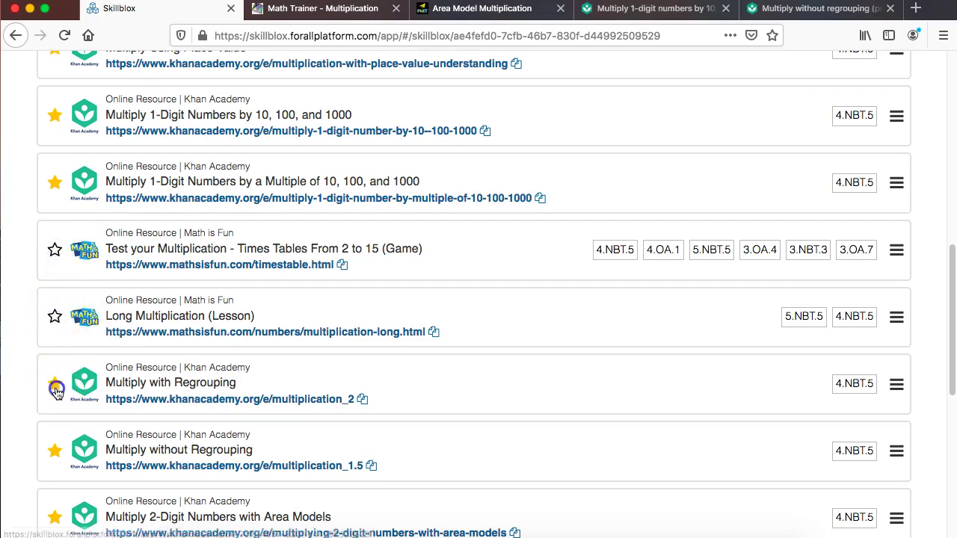
Step: Unstar Multiply without Regrouping and Multiply 2-Digit Numbers with Area Models
left_click(54, 450)
scroll(67, 411, "down", 2)
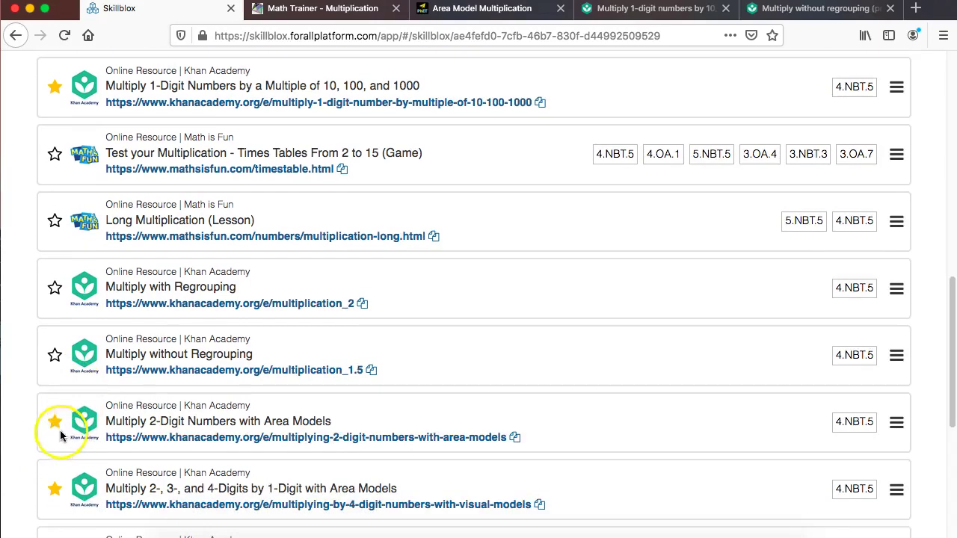
left_click(54, 421)
scroll(66, 456, "down", 3)
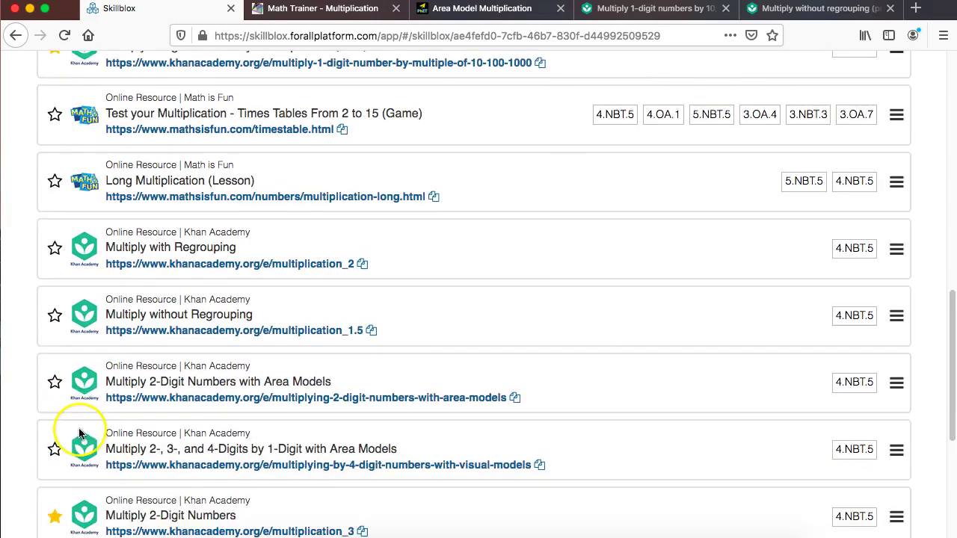
scroll(217, 365, "up", 6)
scroll(217, 366, "up", 2)
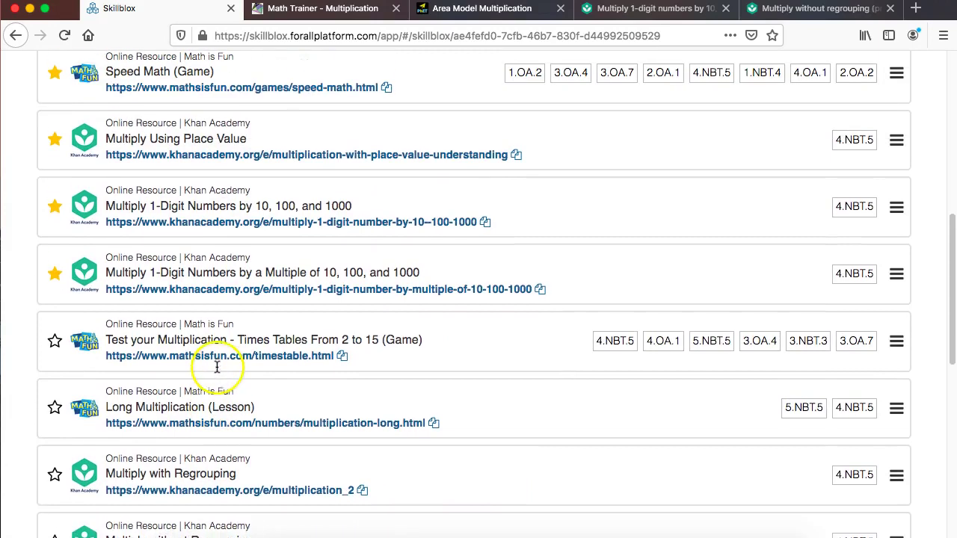
scroll(219, 366, "up", 8)
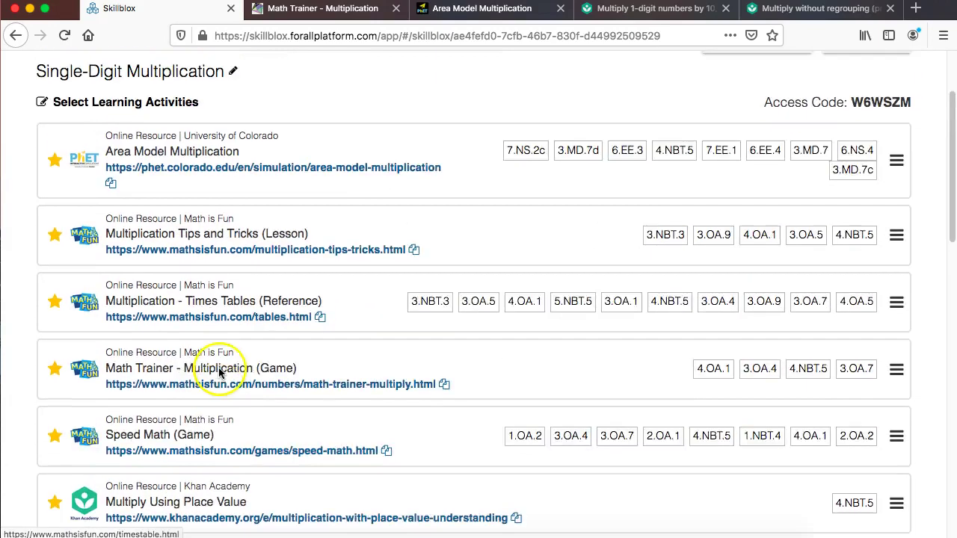
scroll(218, 367, "up", 3)
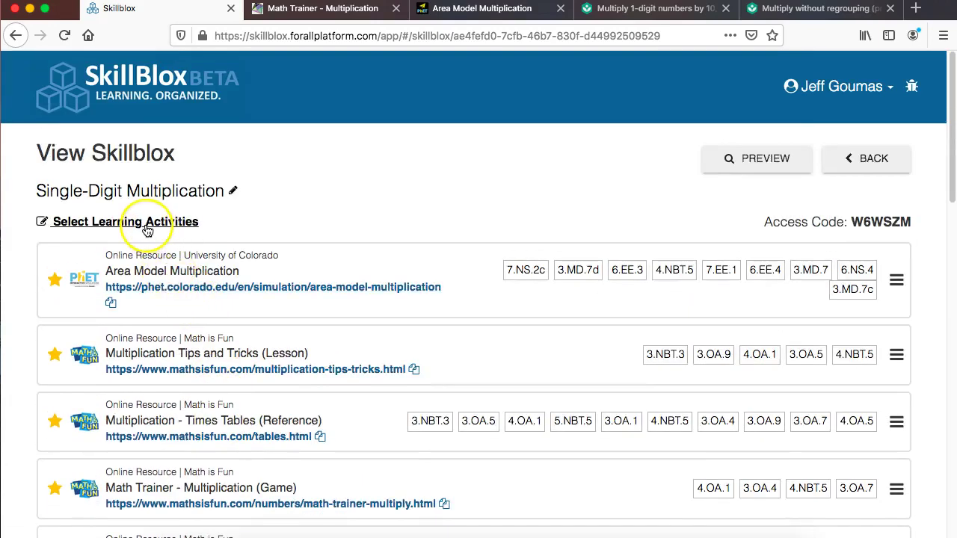
Step: In the learning activity selection, deselect the Printable Multiplication Table activity
left_click(146, 224)
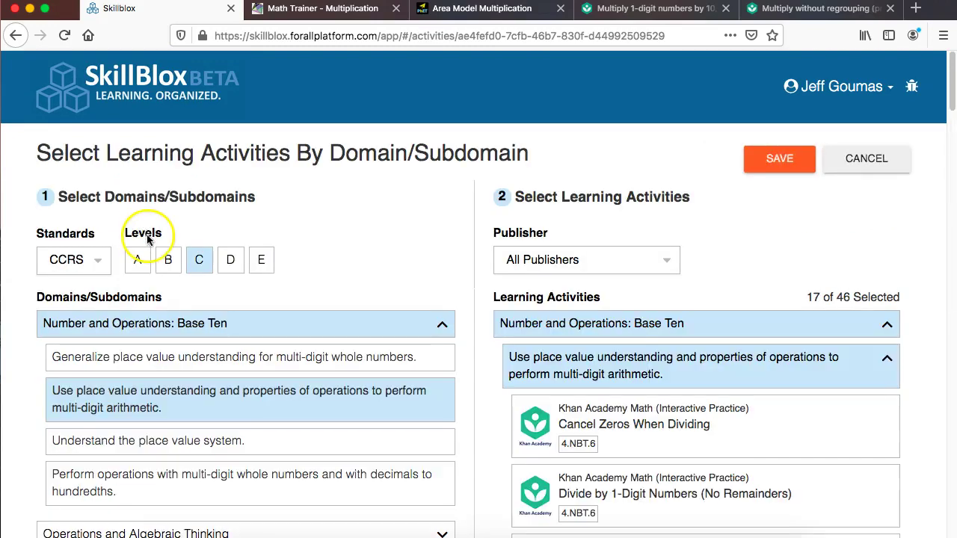
scroll(551, 298, "down", 2)
scroll(565, 289, "down", 4)
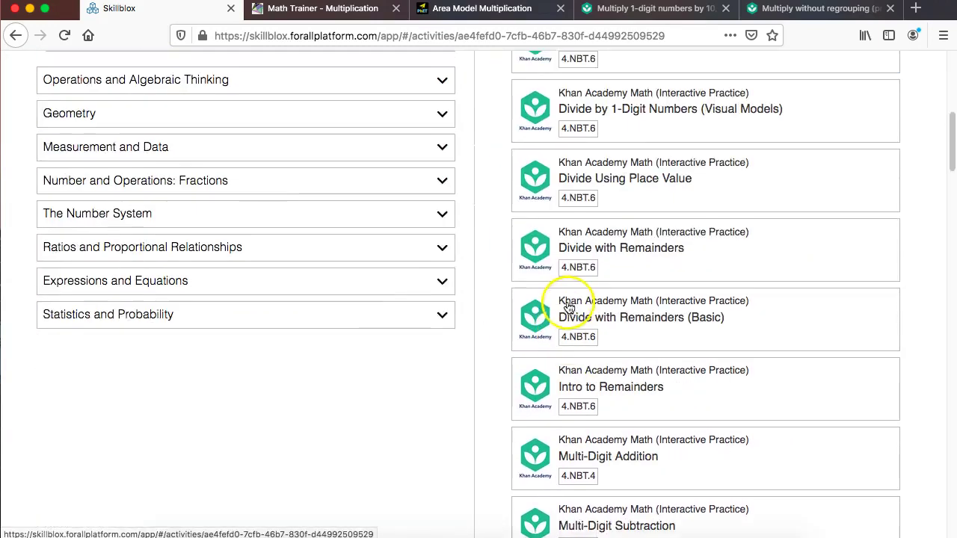
scroll(560, 306, "down", 2)
scroll(566, 306, "down", 2)
scroll(572, 307, "down", 3)
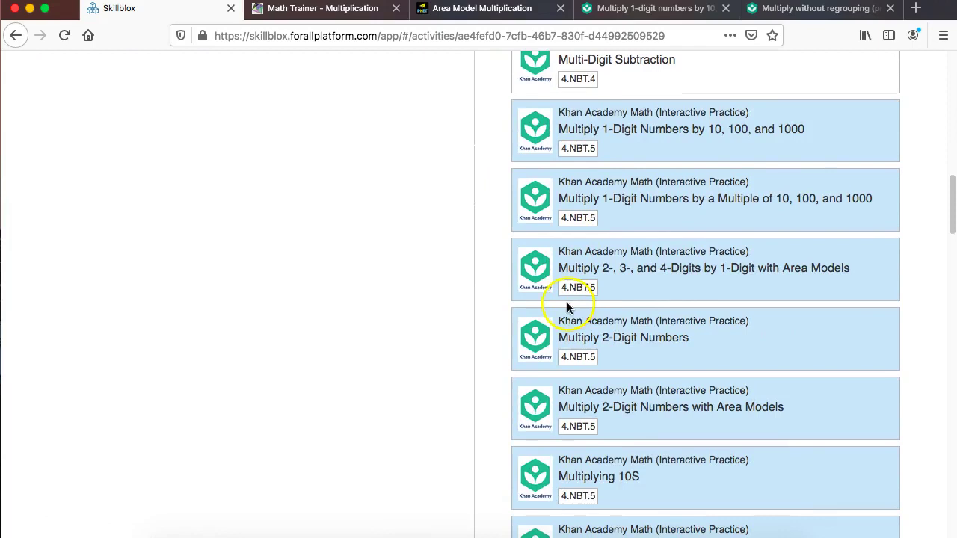
scroll(636, 304, "down", 1)
scroll(636, 303, "down", 3)
scroll(636, 299, "down", 4)
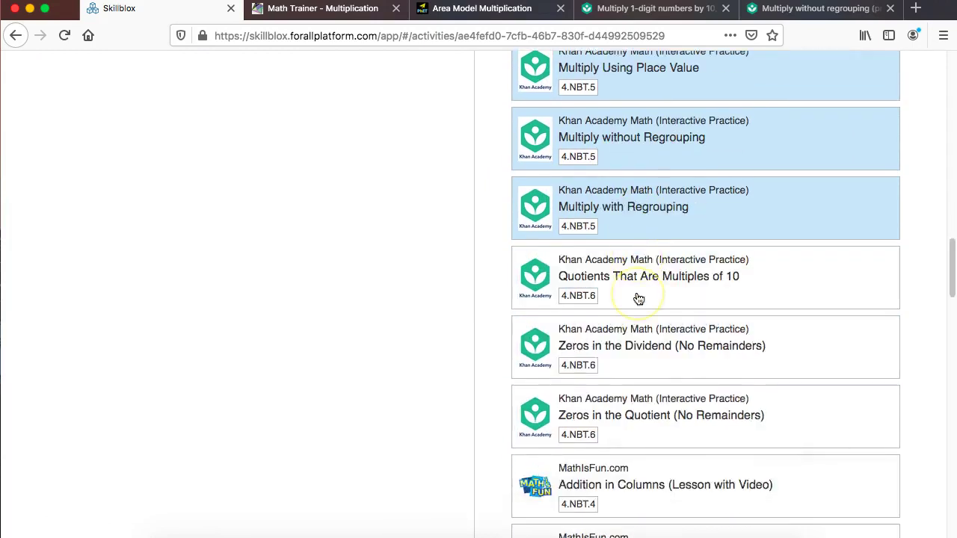
scroll(638, 299, "down", 3)
scroll(637, 299, "down", 4)
scroll(638, 299, "down", 4)
scroll(638, 299, "down", 4)
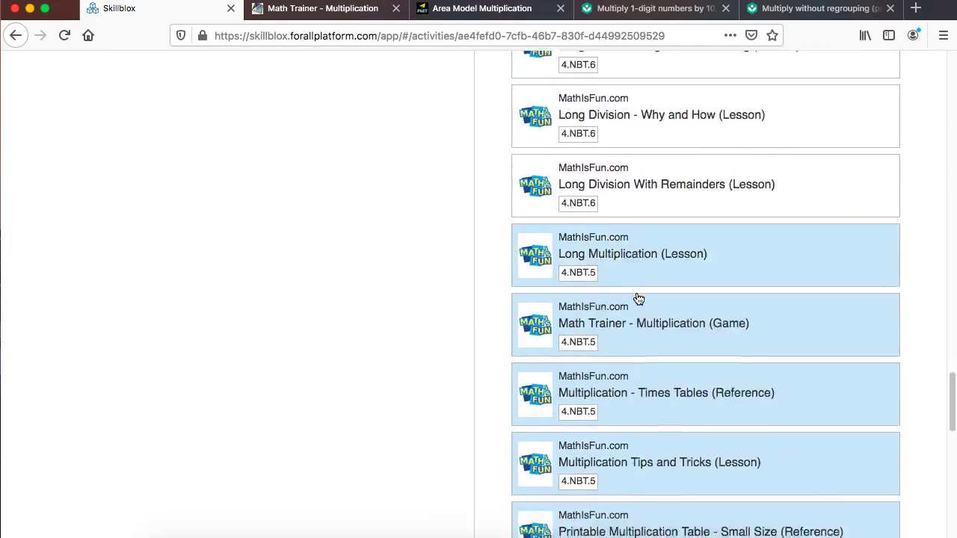
scroll(638, 299, "down", 1)
scroll(637, 299, "down", 3)
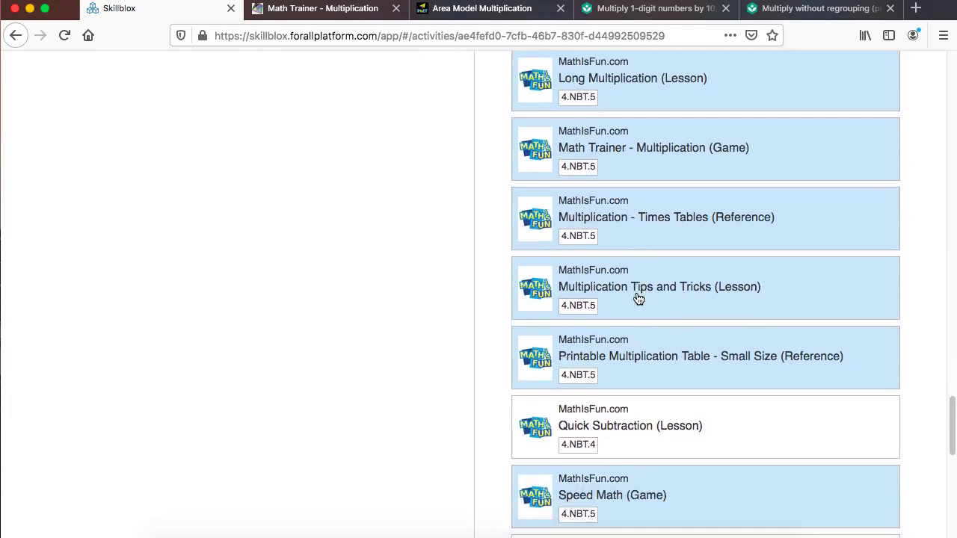
left_click(641, 318)
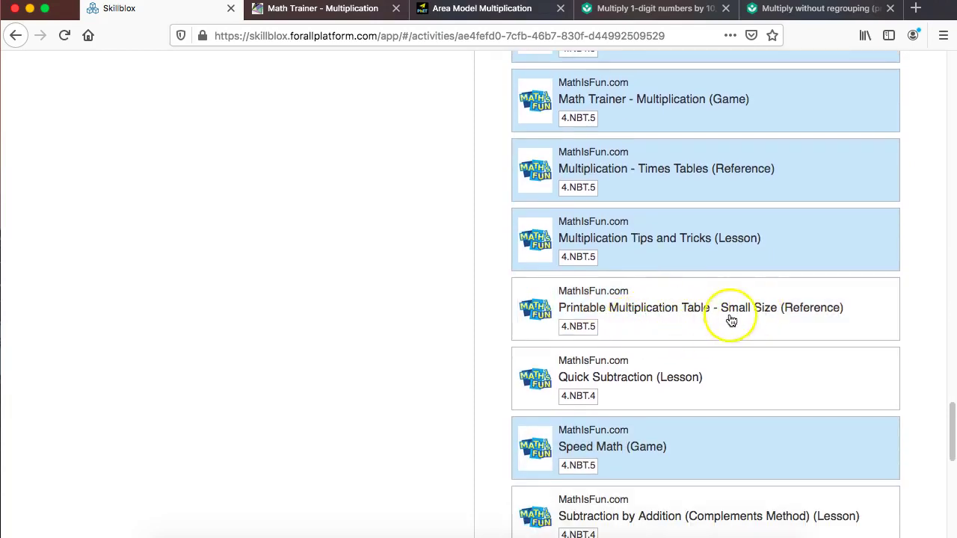
Step: Deselect Long Multiplication (Lesson) and the Test your Multiplication times-table game
scroll(695, 310, "down", 1)
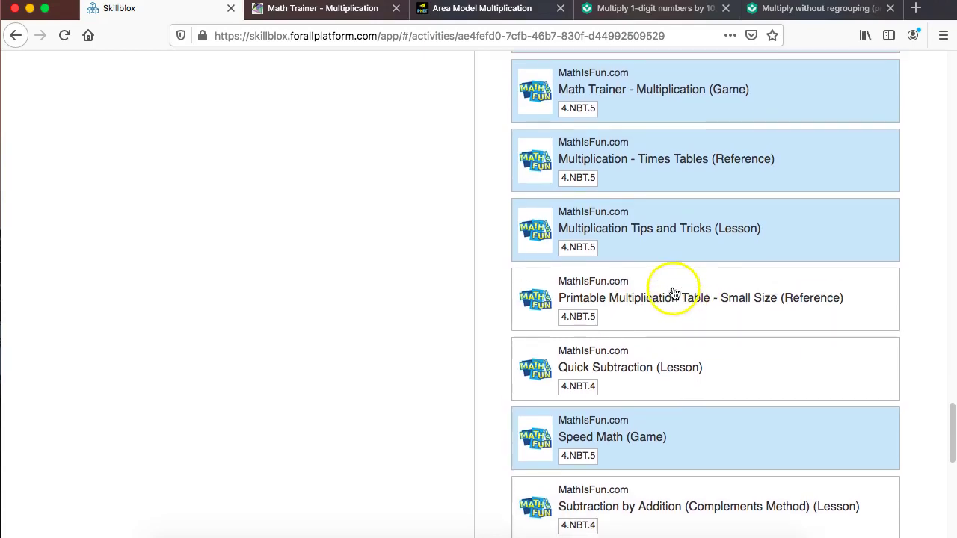
scroll(675, 293, "up", 1)
scroll(675, 293, "up", 2)
scroll(672, 297, "up", 1)
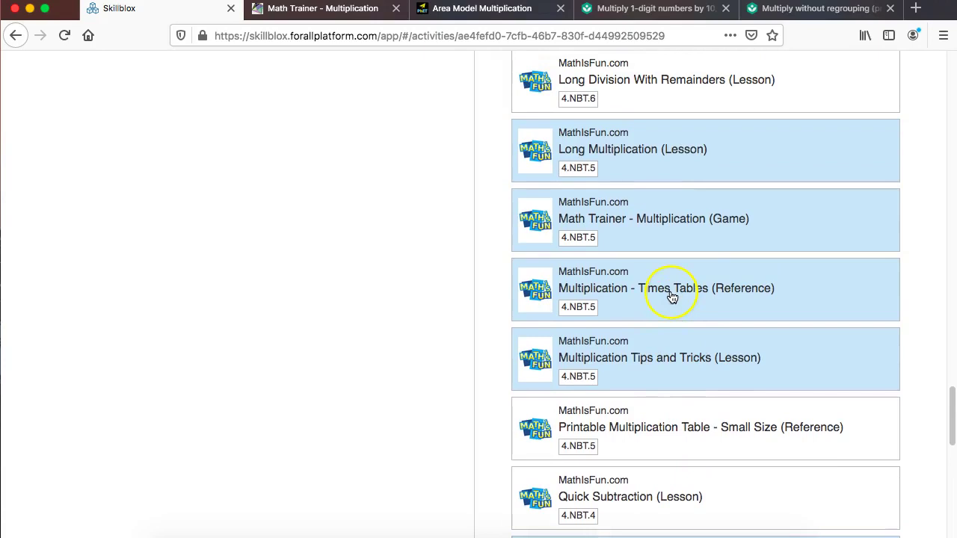
left_click(681, 166)
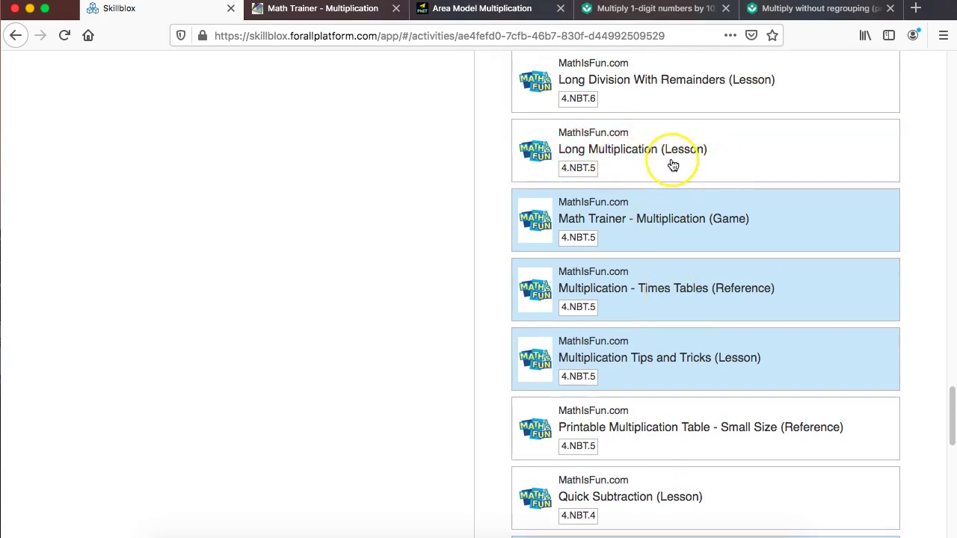
scroll(668, 164, "down", 1)
scroll(671, 164, "down", 5)
scroll(670, 166, "down", 5)
scroll(672, 170, "down", 2)
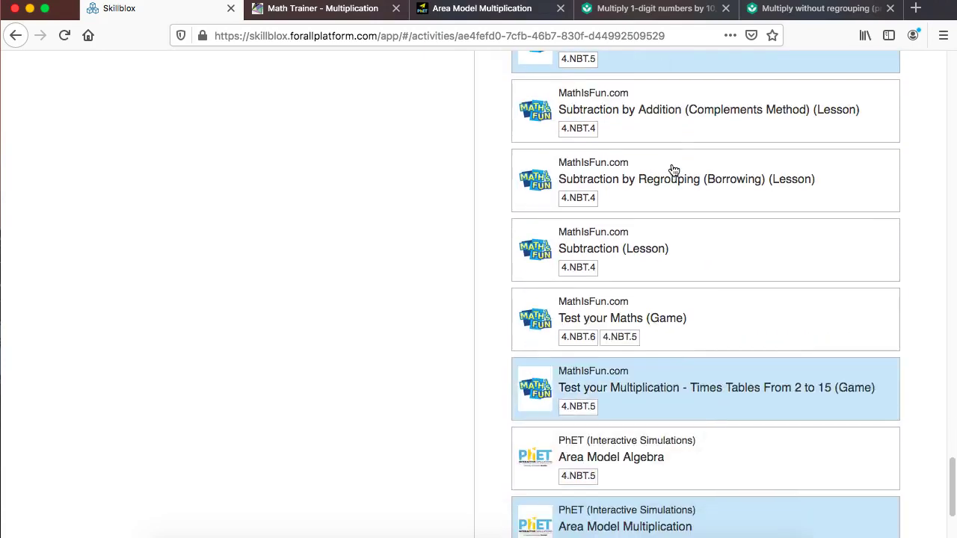
scroll(672, 171, "down", 1)
left_click(664, 372)
left_click(662, 355)
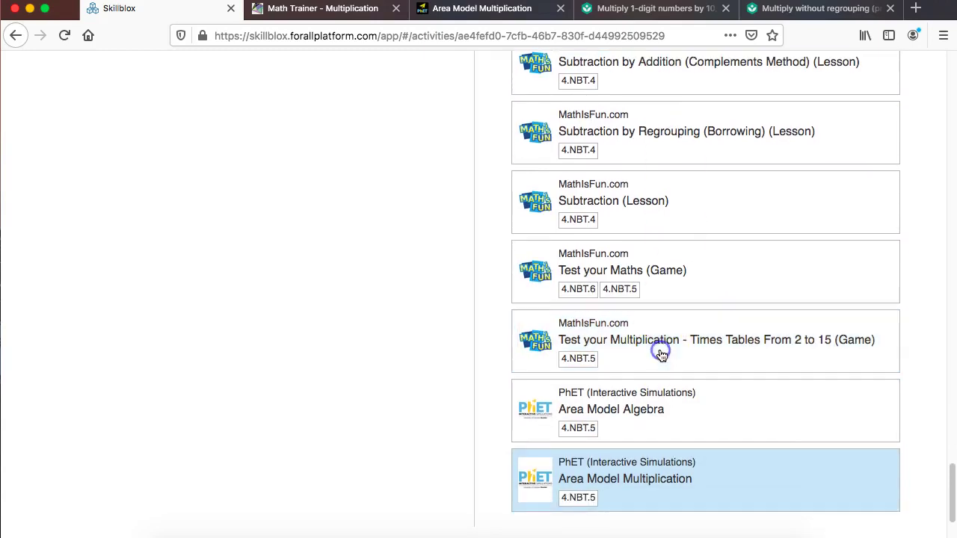
Step: Deselect Multiply with Regrouping, Multiply without Regrouping and Multiplying 10S
scroll(653, 318, "down", 2)
scroll(655, 320, "up", 6)
scroll(655, 320, "up", 4)
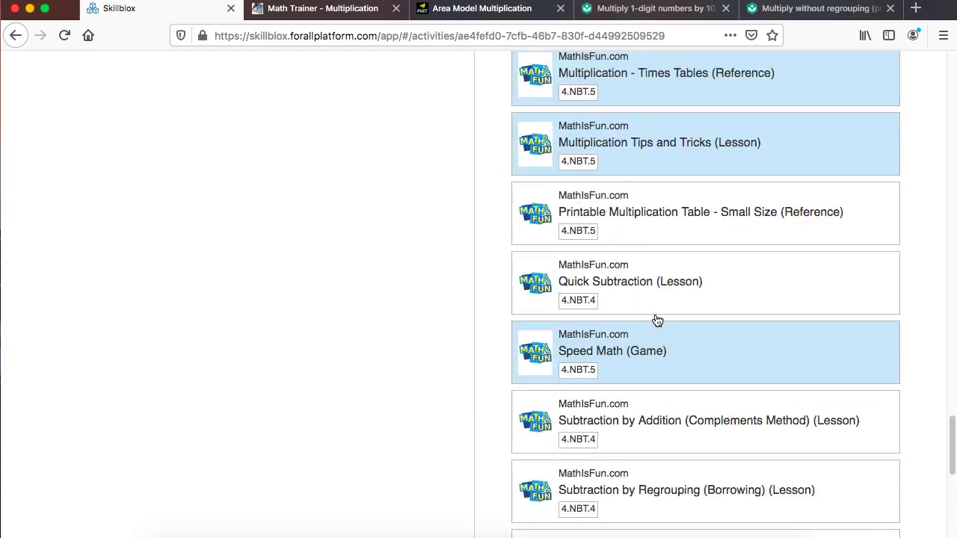
scroll(657, 320, "up", 4)
scroll(657, 321, "up", 3)
scroll(657, 321, "up", 2)
scroll(657, 321, "up", 4)
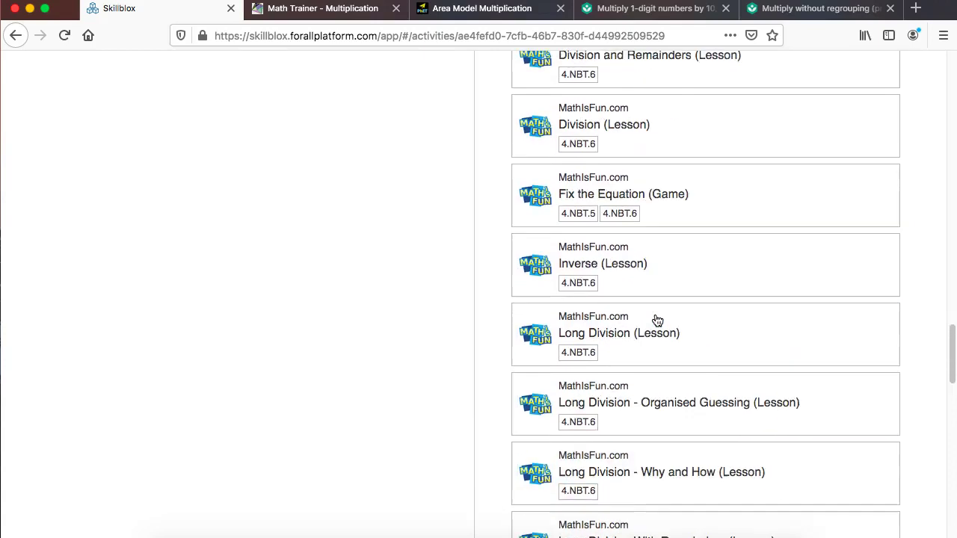
scroll(657, 321, "up", 4)
scroll(657, 321, "up", 4)
scroll(657, 321, "up", 3)
scroll(661, 337, "up", 1)
left_click(667, 362)
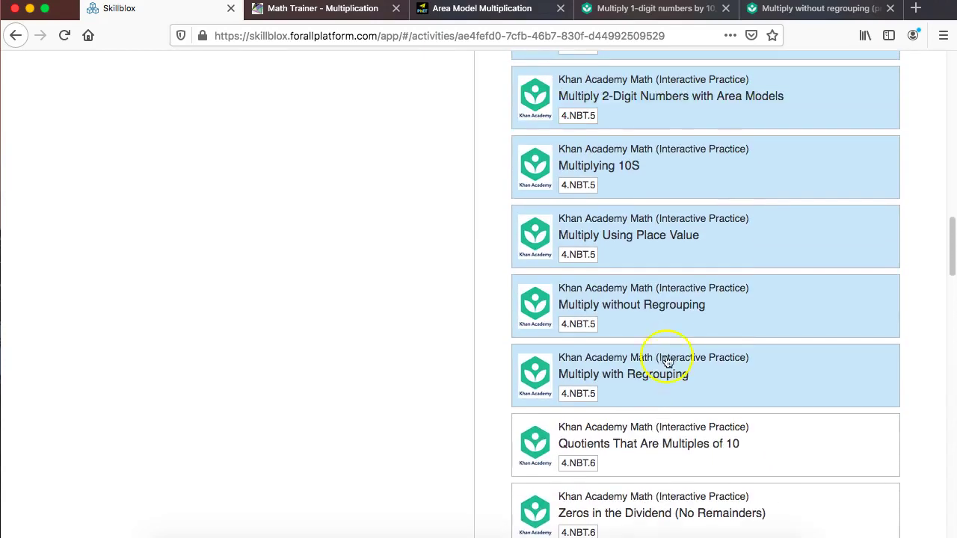
left_click(673, 387)
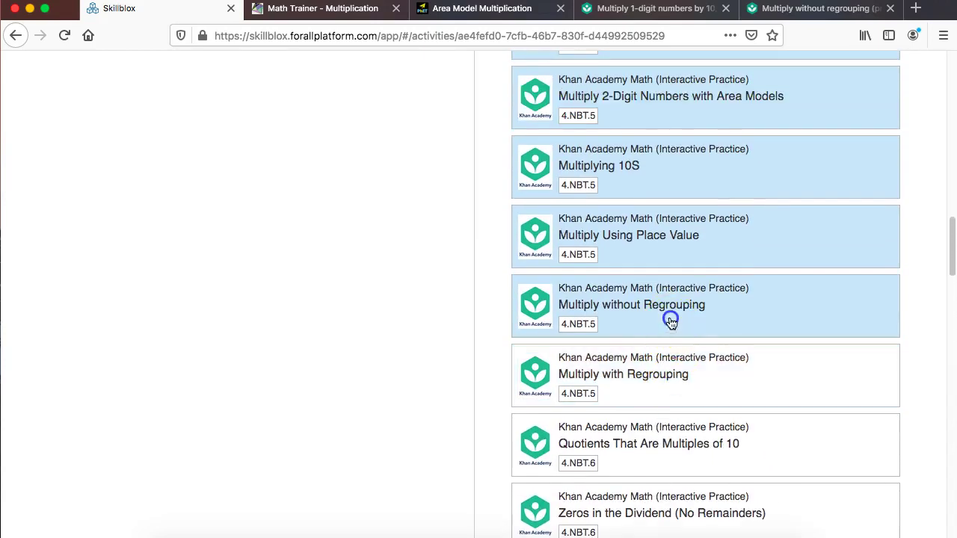
left_click(670, 319)
scroll(651, 342, "up", 2)
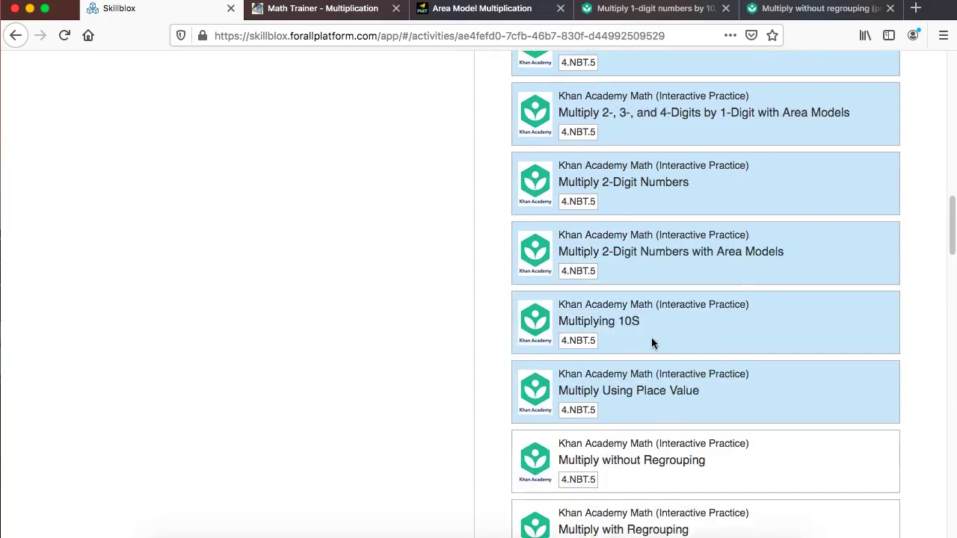
left_click(662, 331)
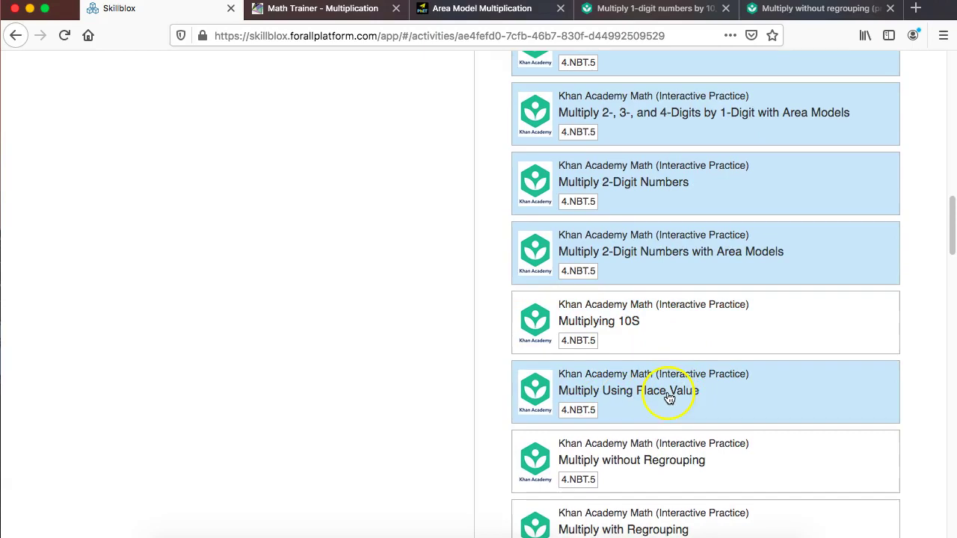
Step: Deselect the 2-, 3-, and 4-digit area model and Multiply 2-Digit Numbers activities
scroll(643, 273, "up", 2)
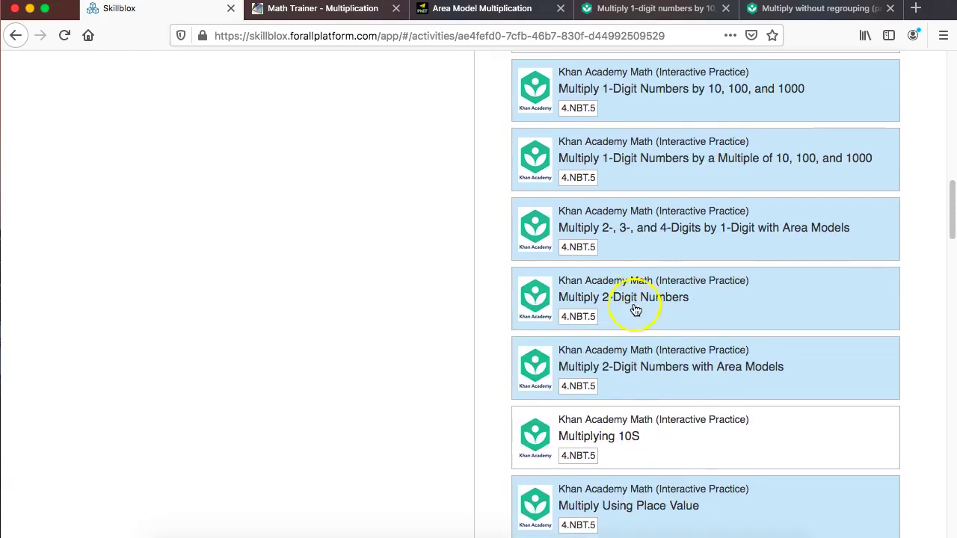
scroll(636, 302, "up", 1)
left_click(645, 296)
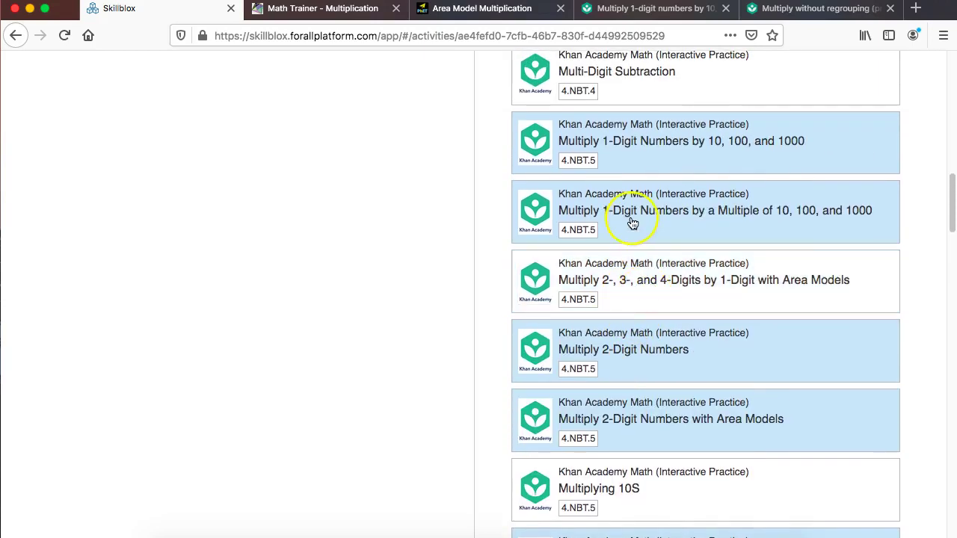
left_click(662, 358)
Step: Save the trimmed Single-Digit Multiplication activity selection and review the saved list
scroll(696, 348, "up", 1)
scroll(696, 347, "up", 2)
scroll(699, 355, "up", 2)
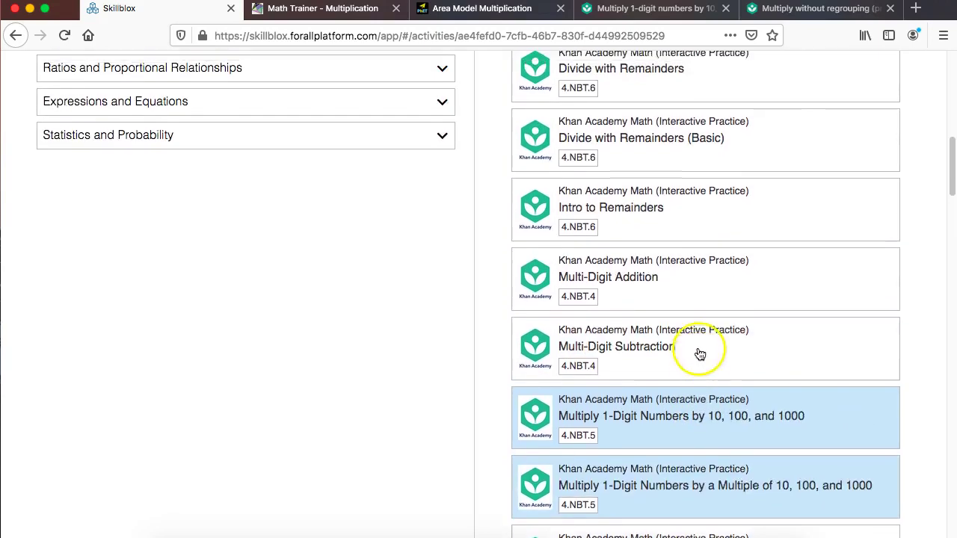
scroll(699, 354, "up", 3)
scroll(696, 356, "up", 3)
scroll(683, 350, "up", 3)
scroll(683, 359, "up", 1)
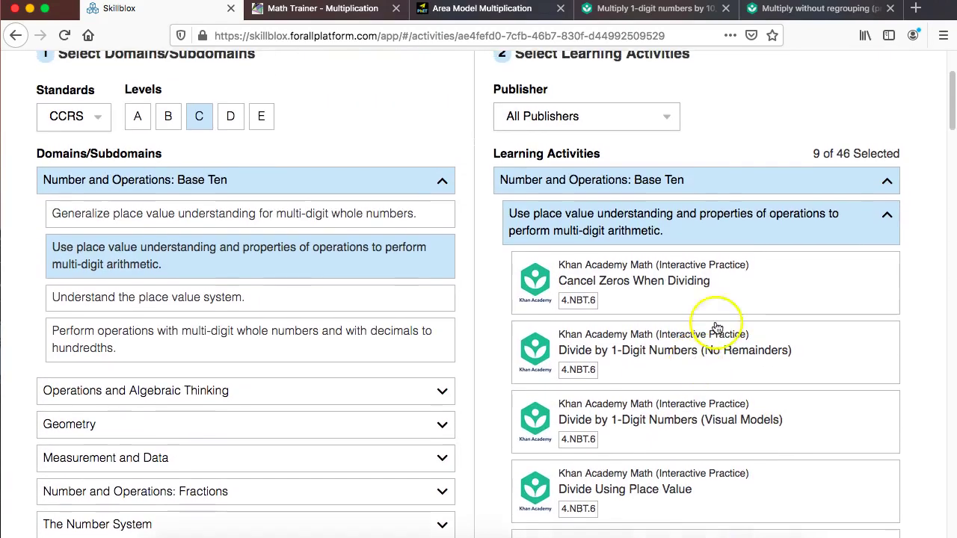
scroll(763, 247, "up", 3)
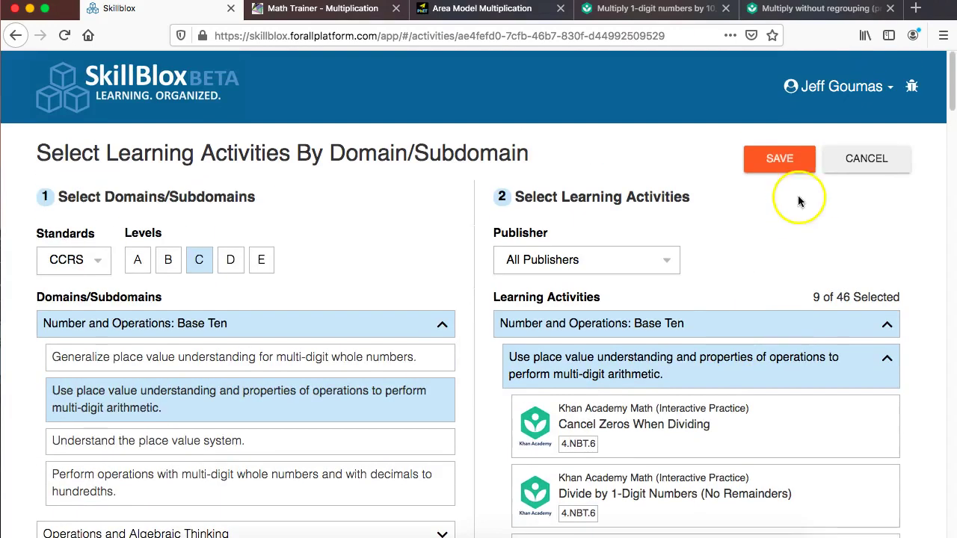
left_click(779, 162)
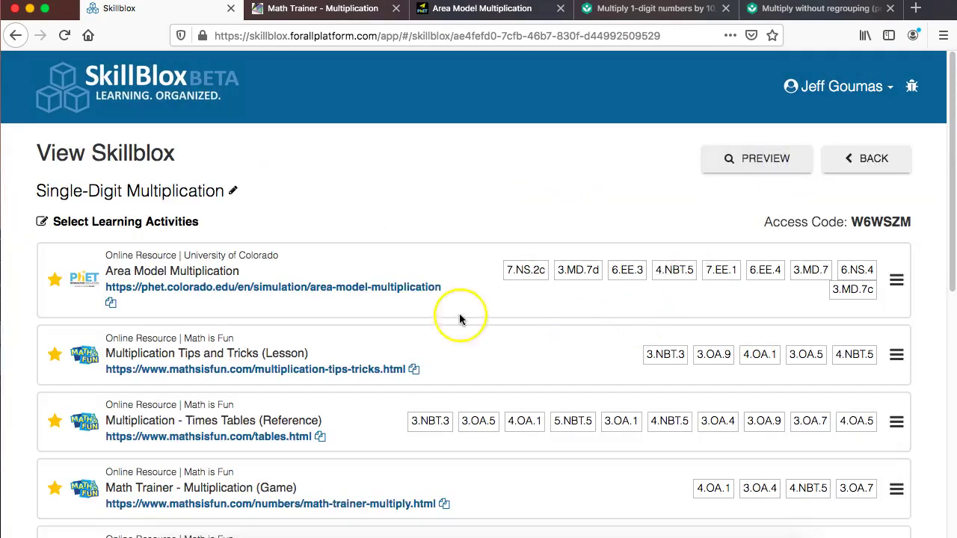
scroll(367, 284, "down", 2)
scroll(366, 290, "down", 2)
scroll(367, 296, "down", 3)
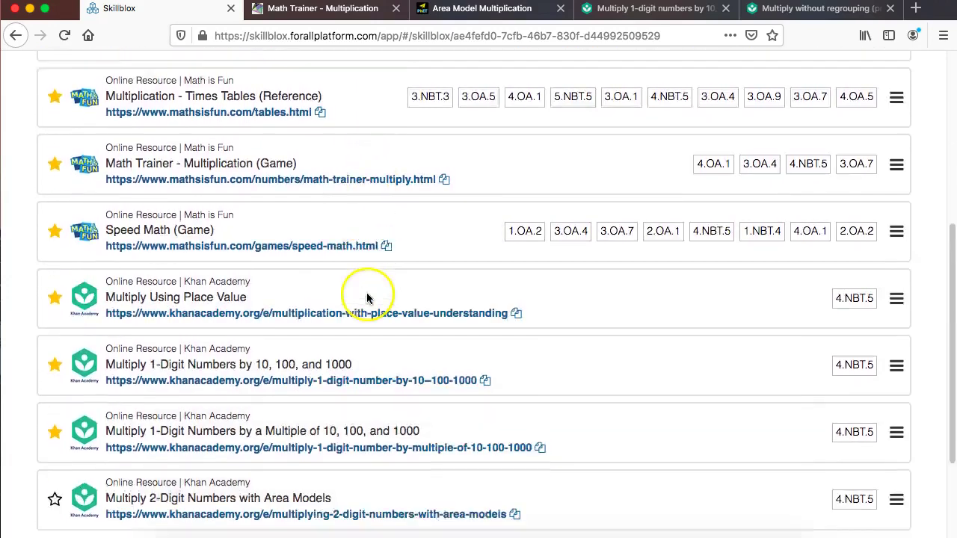
scroll(366, 299, "down", 1)
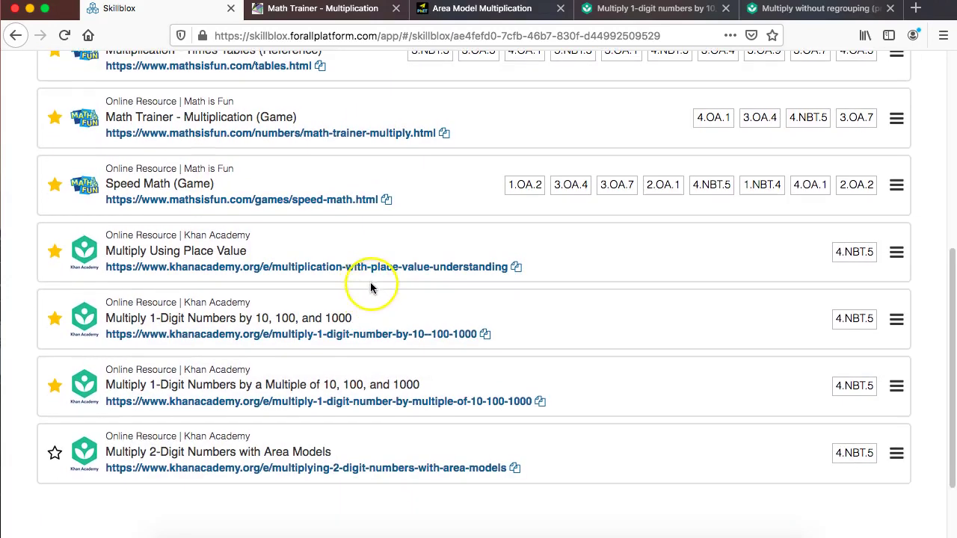
scroll(284, 220, "up", 2)
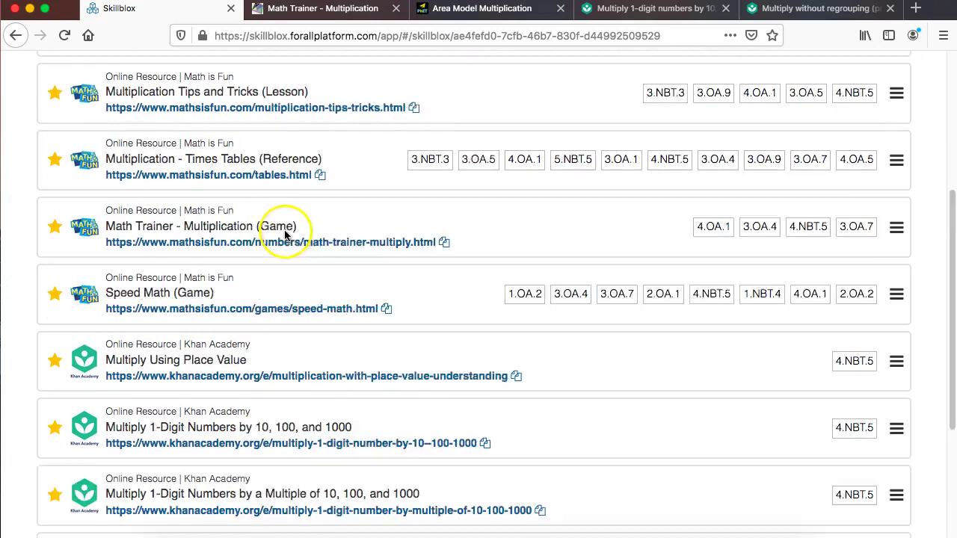
Step: Deselect Multiply 2-Digit Numbers with Area Models, leaving 8 of 46 activities selected
scroll(162, 222, "up", 5)
left_click(162, 222)
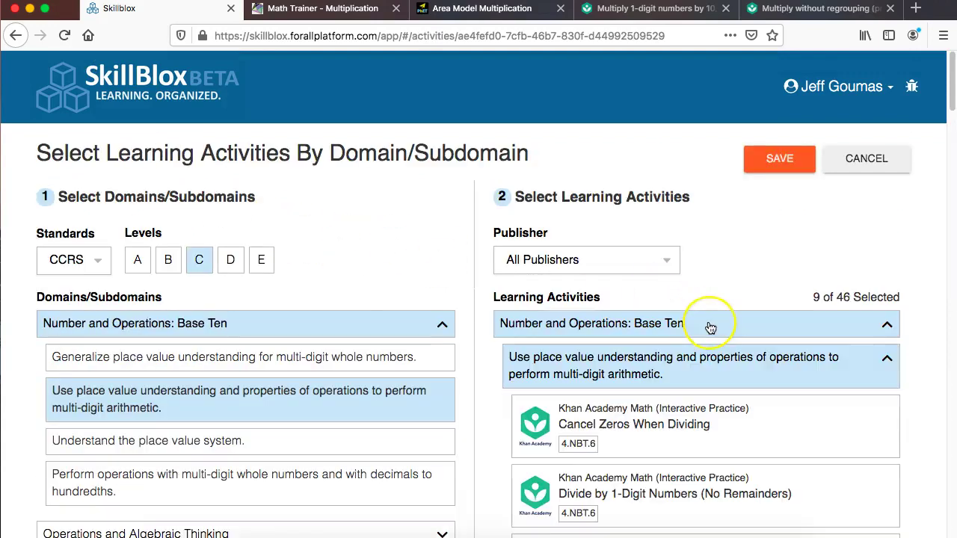
scroll(710, 328, "down", 1)
scroll(710, 327, "down", 5)
scroll(707, 329, "down", 4)
scroll(707, 331, "down", 3)
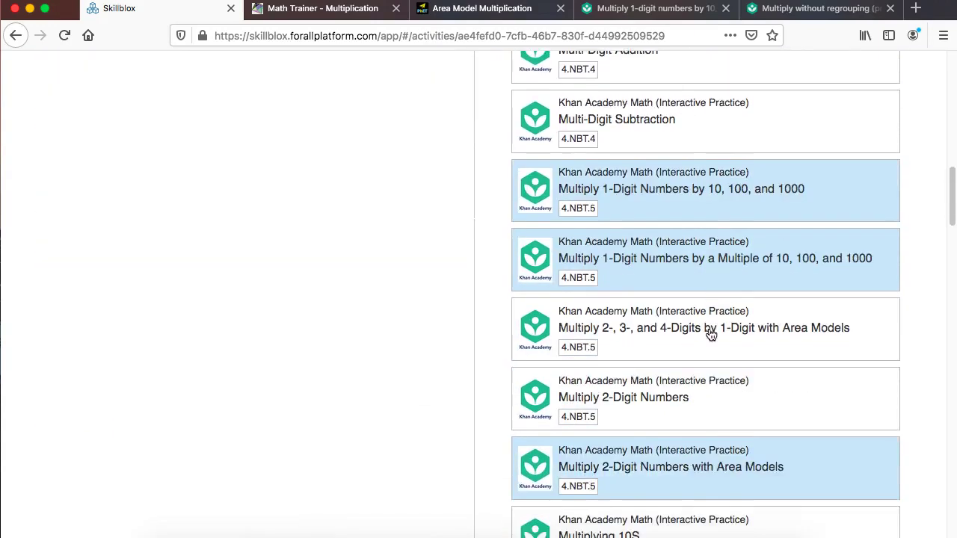
scroll(710, 333, "down", 3)
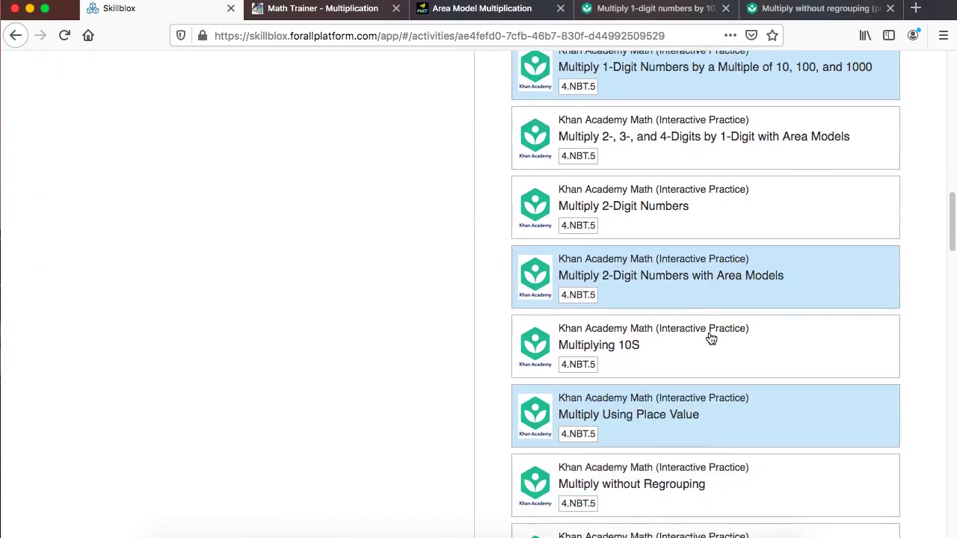
left_click(703, 291)
scroll(698, 293, "up", 5)
scroll(698, 293, "up", 5)
scroll(717, 269, "up", 5)
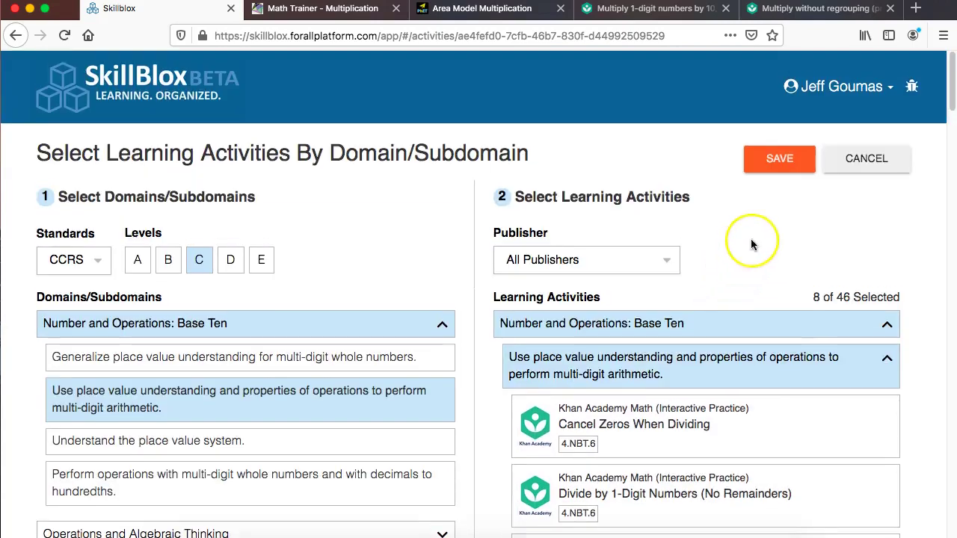
left_click(776, 162)
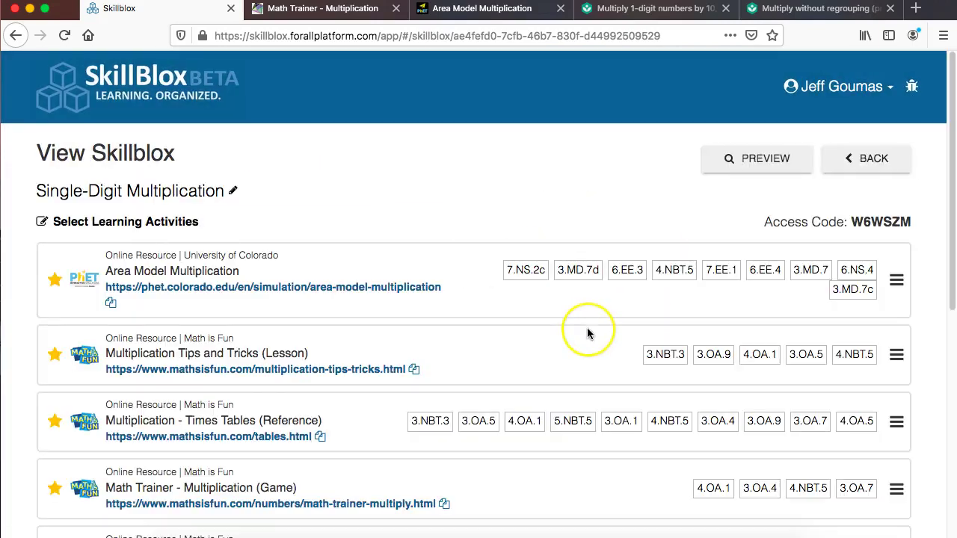
scroll(396, 329, "down", 5)
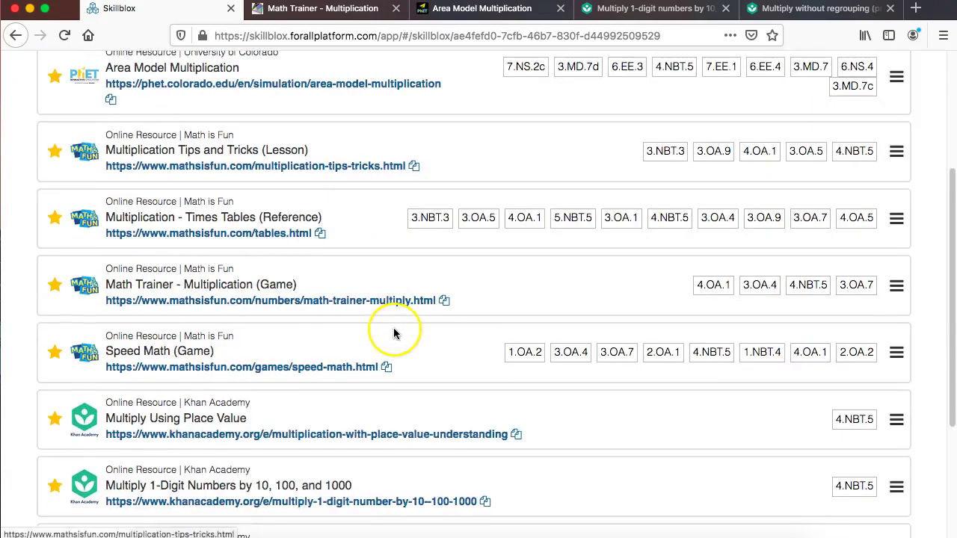
scroll(393, 333, "down", 5)
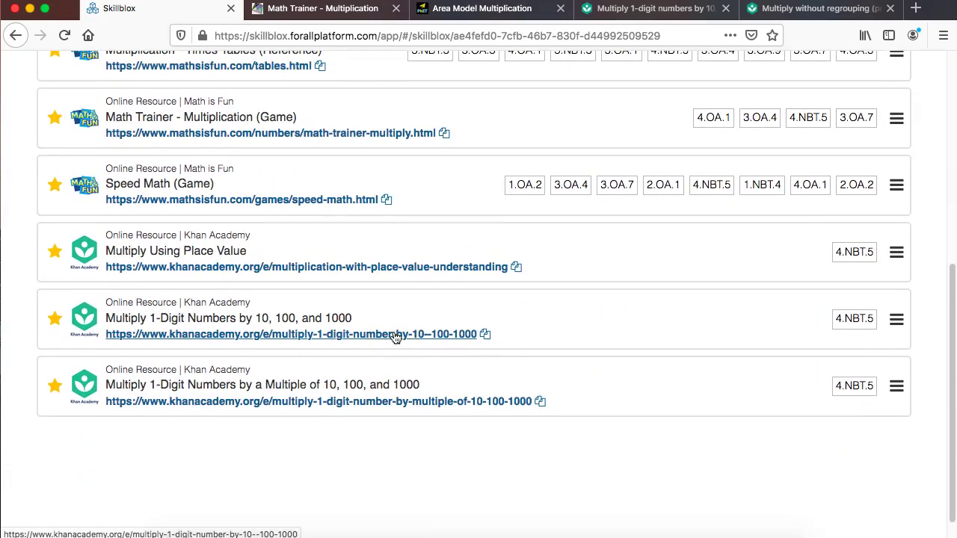
scroll(394, 336, "up", 5)
scroll(374, 318, "up", 5)
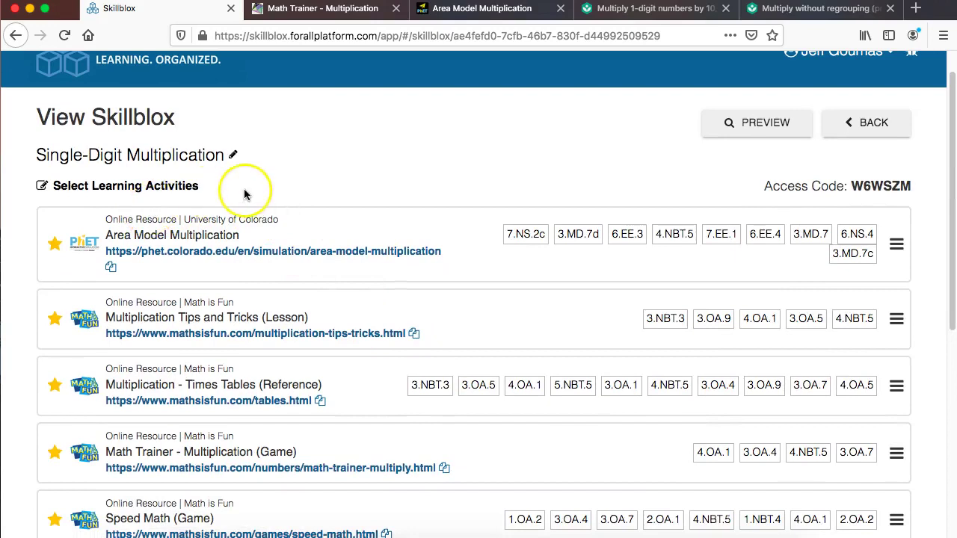
scroll(280, 209, "down", 3)
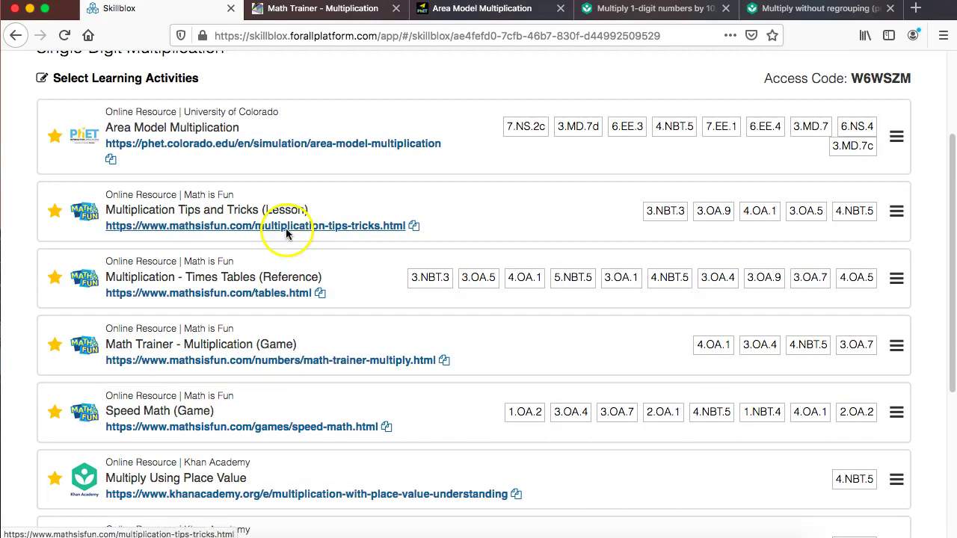
scroll(289, 438, "down", 3)
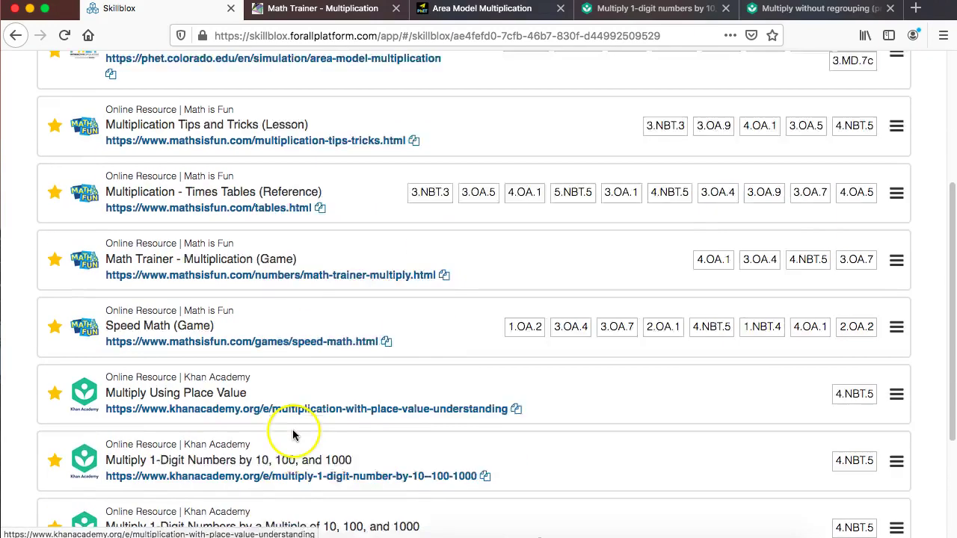
scroll(294, 448, "down", 2)
scroll(299, 452, "up", 5)
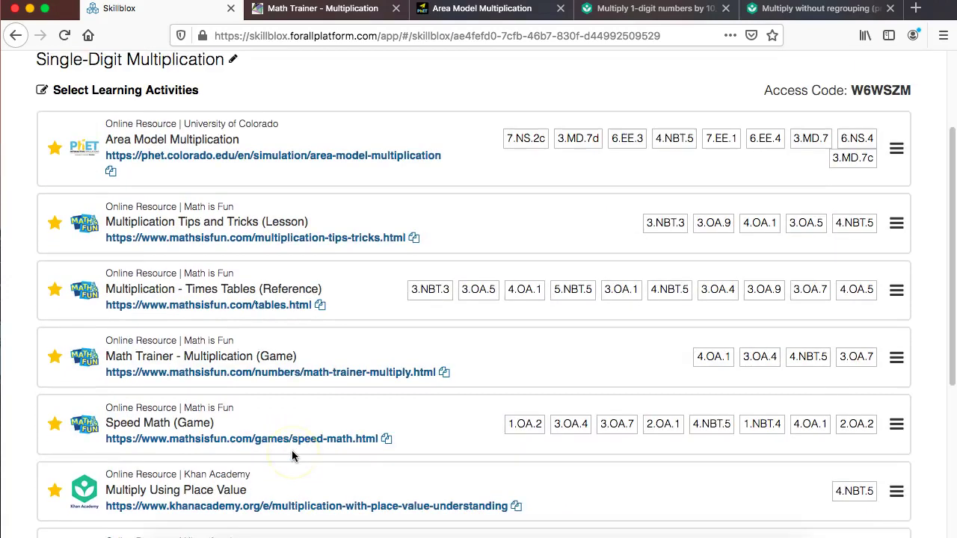
scroll(293, 456, "up", 3)
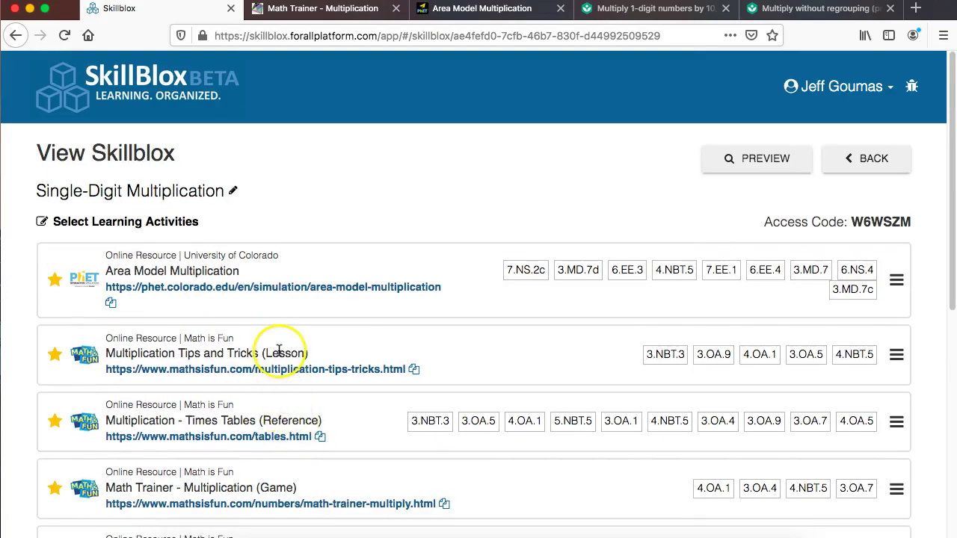